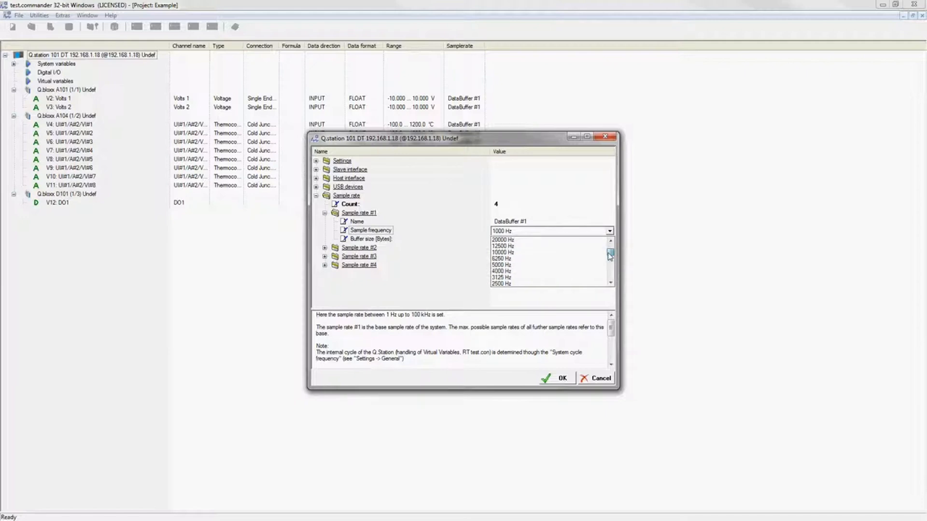
Set the base sample rate to 1000 Hz and keep the 5000000-byte buffer size.
left_click(612, 284)
left_click(612, 284)
left_click(613, 284)
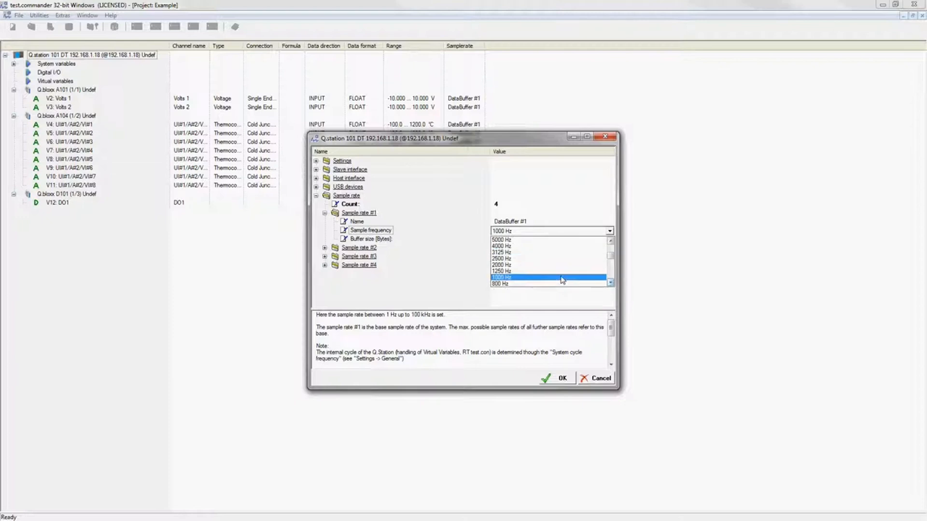
left_click(561, 279)
left_click(509, 242)
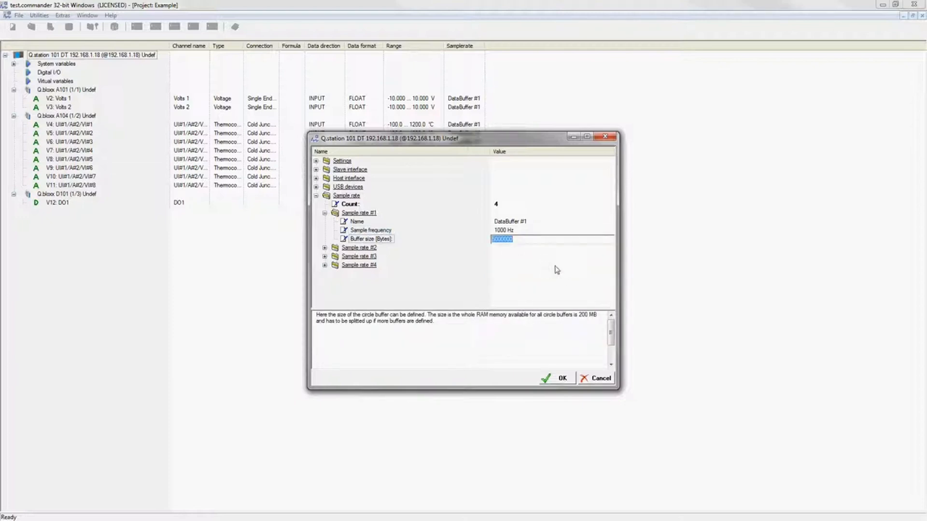
key("Return")
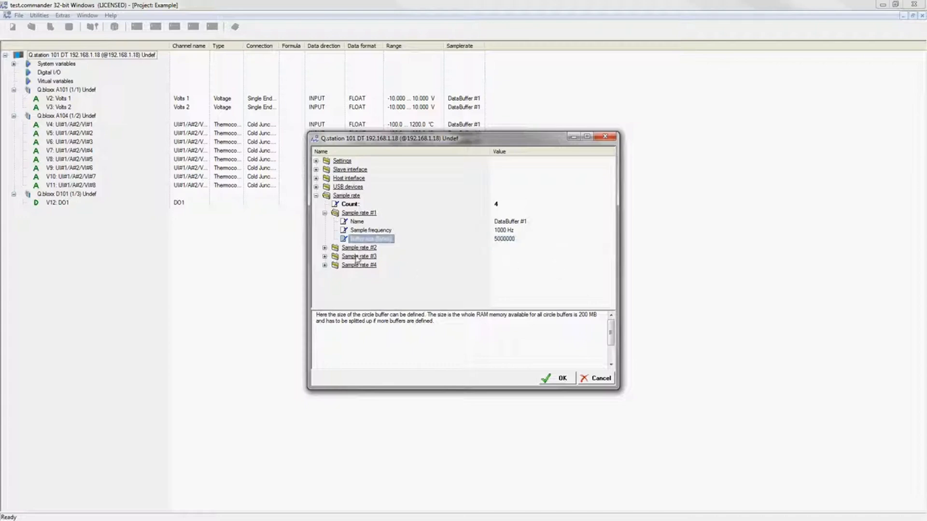
Leave Sample rate #2 on internal synchronization and apply the device settings.
left_click(324, 247)
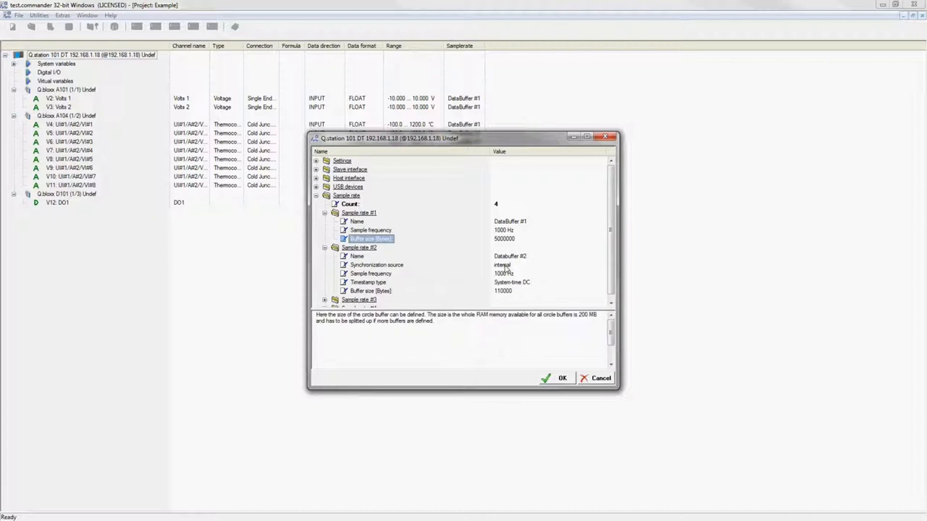
left_click(505, 269)
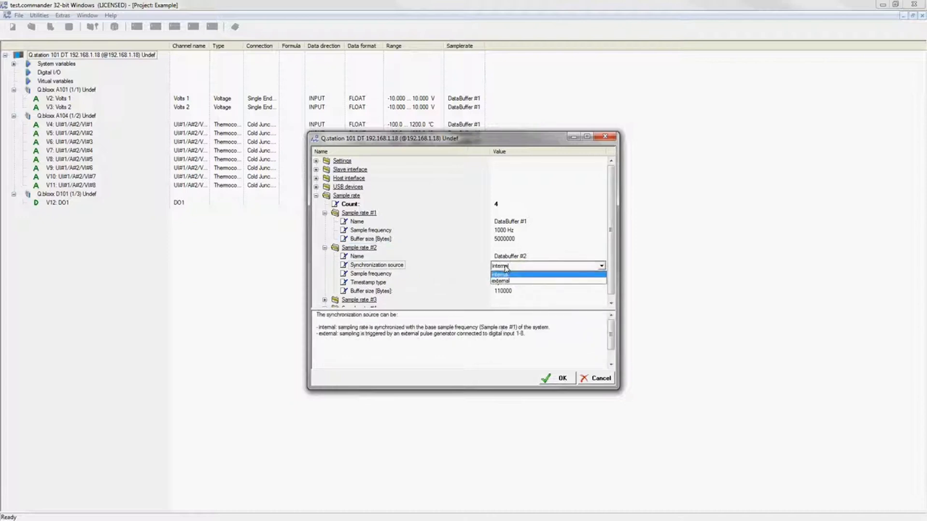
left_click(511, 282)
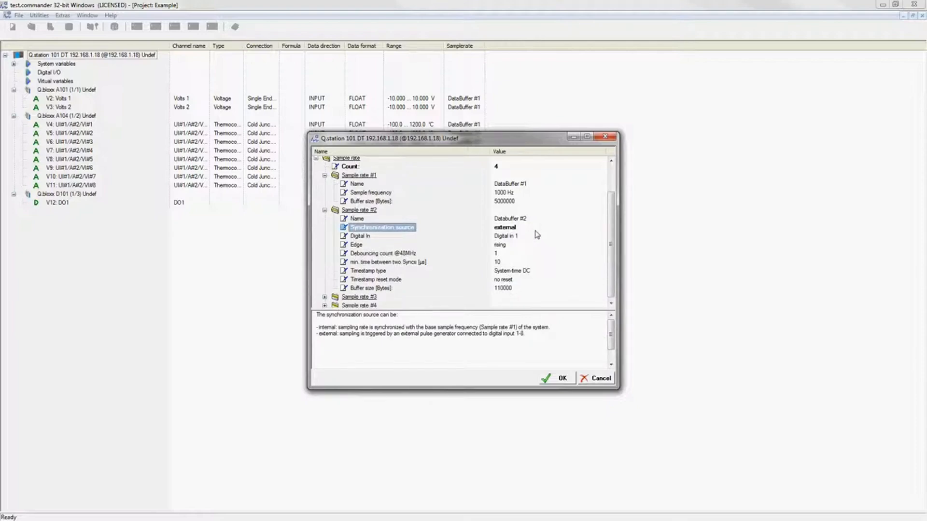
left_click(519, 229)
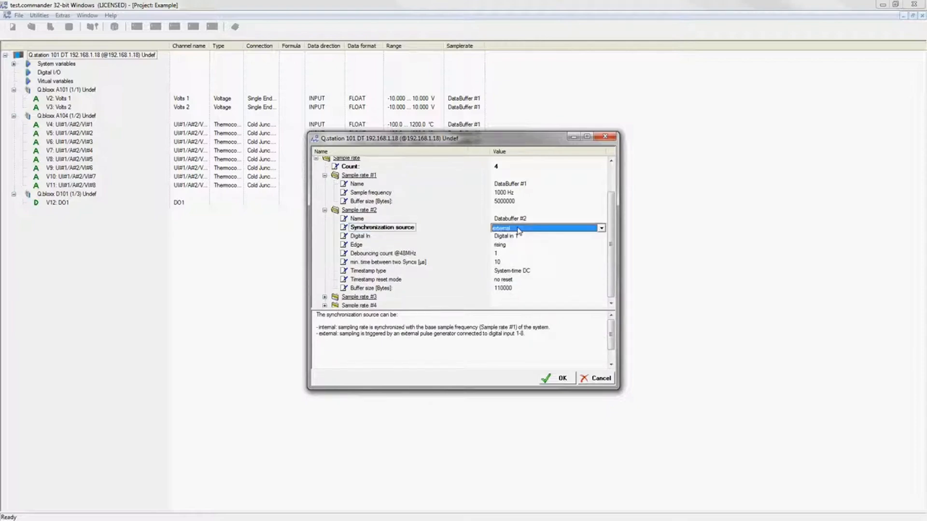
left_click(519, 229)
left_click(518, 240)
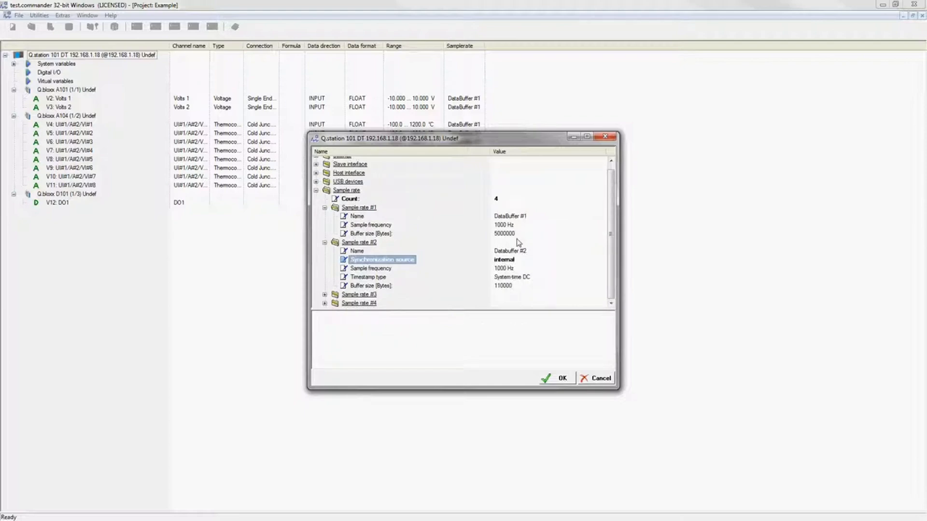
left_click(563, 380)
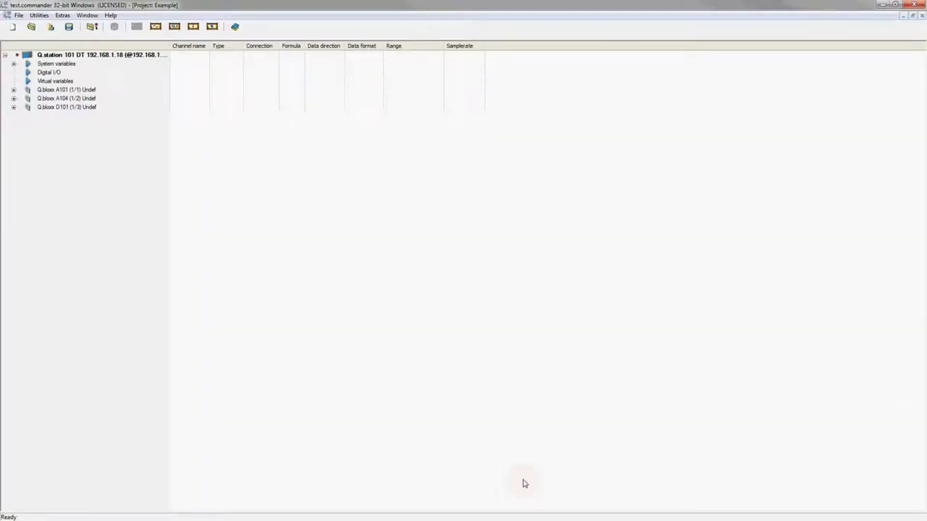
Expand the Q.bloxx A101, A104 and D101 modules to list all their channels.
left_click(14, 90)
left_click(14, 116)
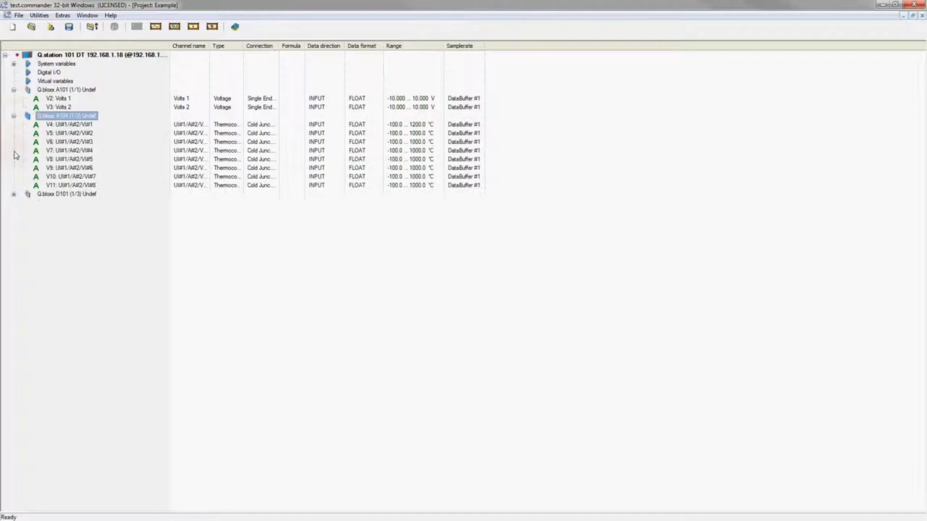
left_click(14, 194)
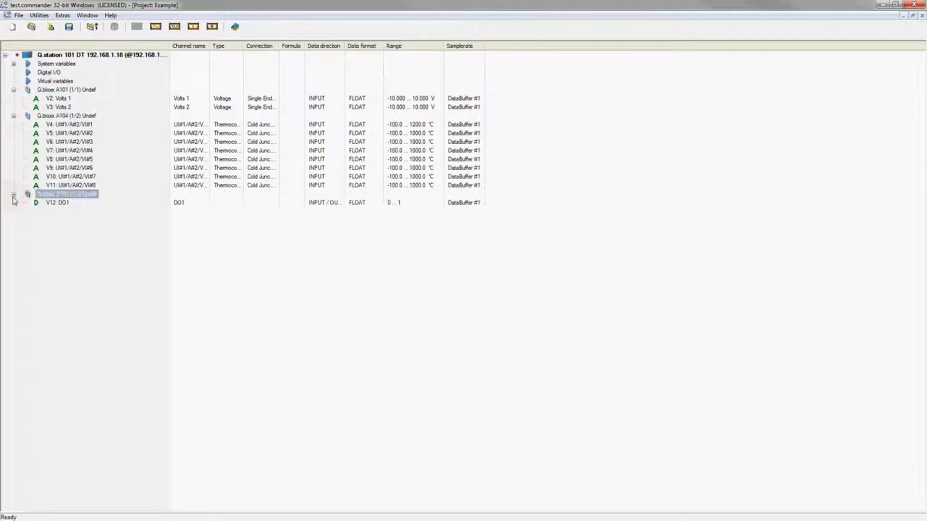
Keep Volts 1 on DataBuffer #1 and select the Q.station 101 entry.
left_click(474, 99)
left_click(480, 99)
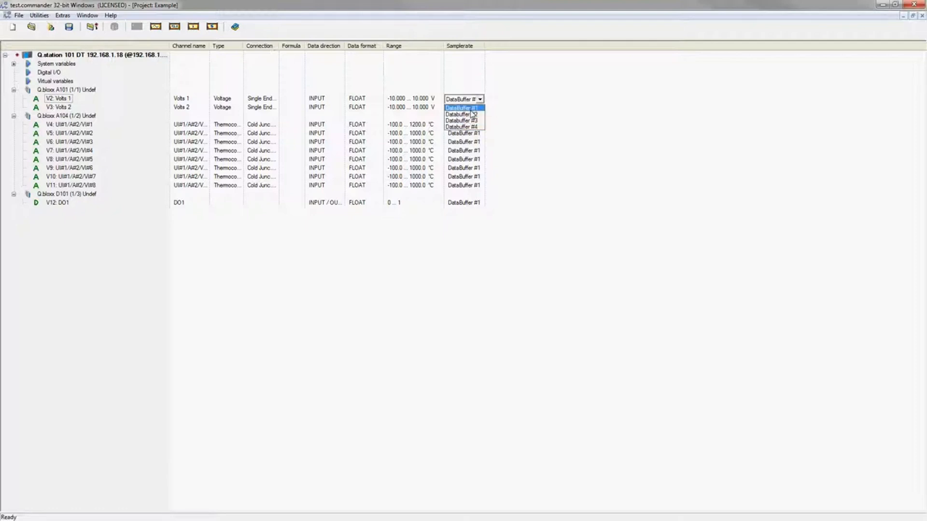
left_click(473, 109)
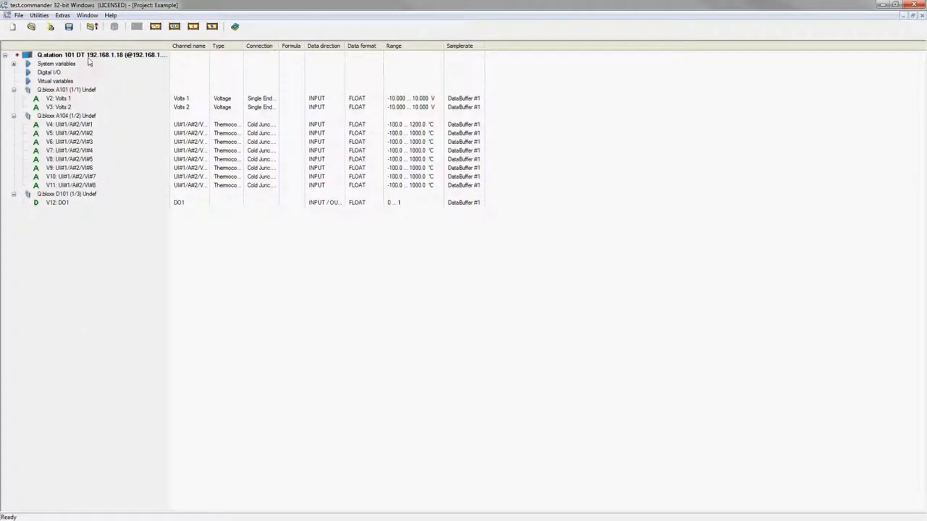
left_click(89, 56)
Set the Q.station's FTP client connection count to 1 under Host interface.
double_click(89, 57)
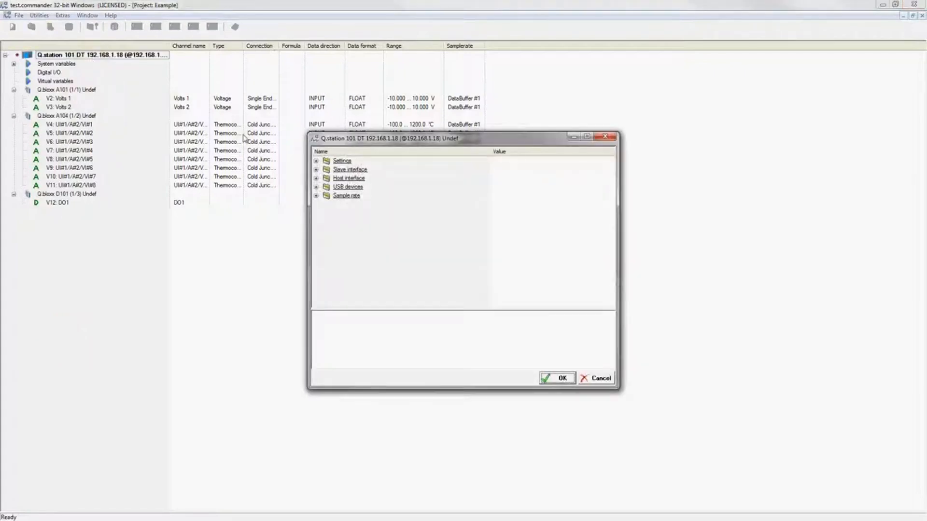
left_click(317, 178)
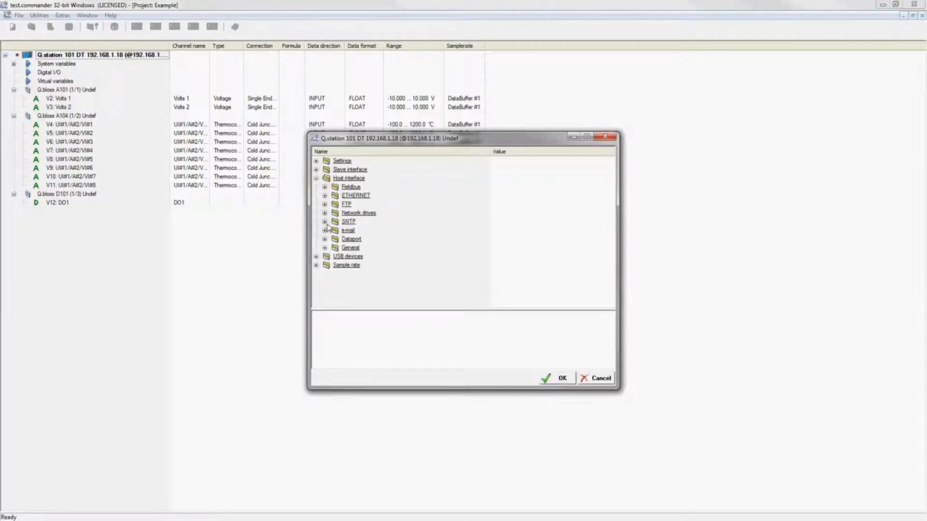
left_click(325, 204)
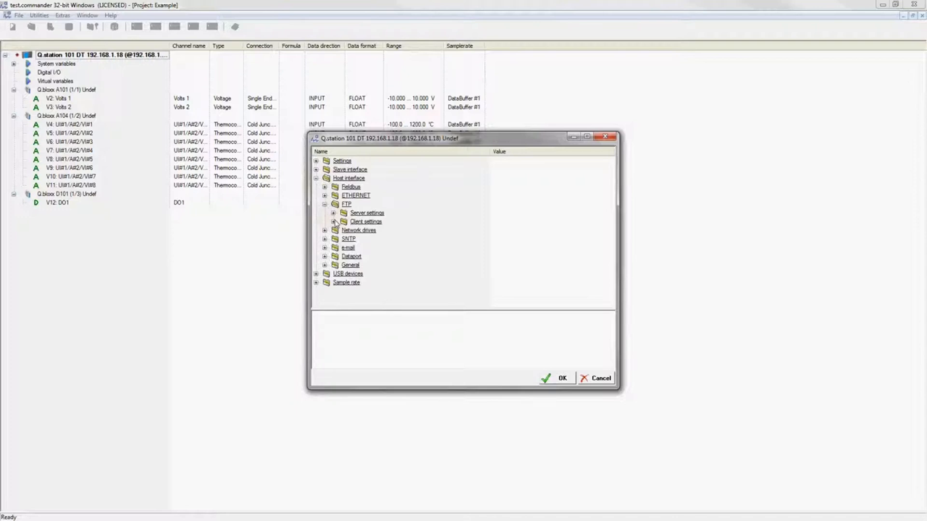
left_click(334, 222)
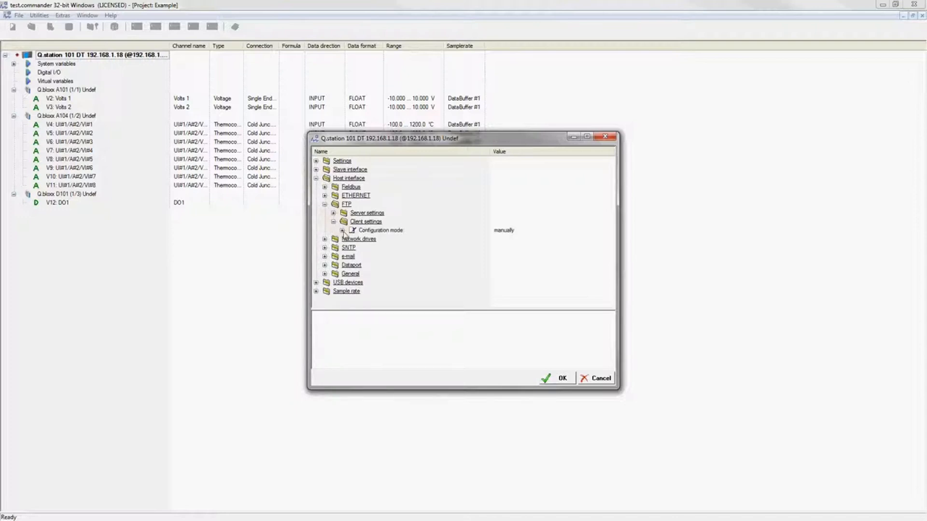
left_click(342, 230)
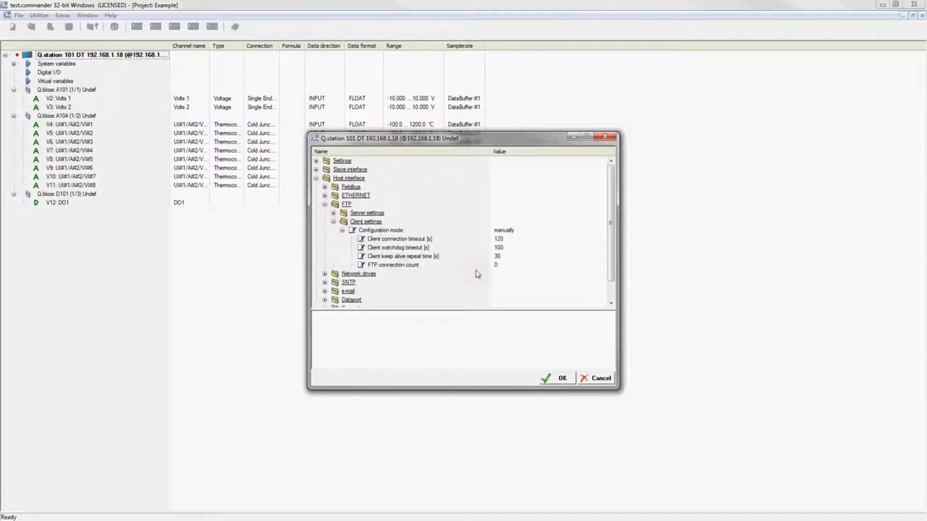
left_click(439, 267)
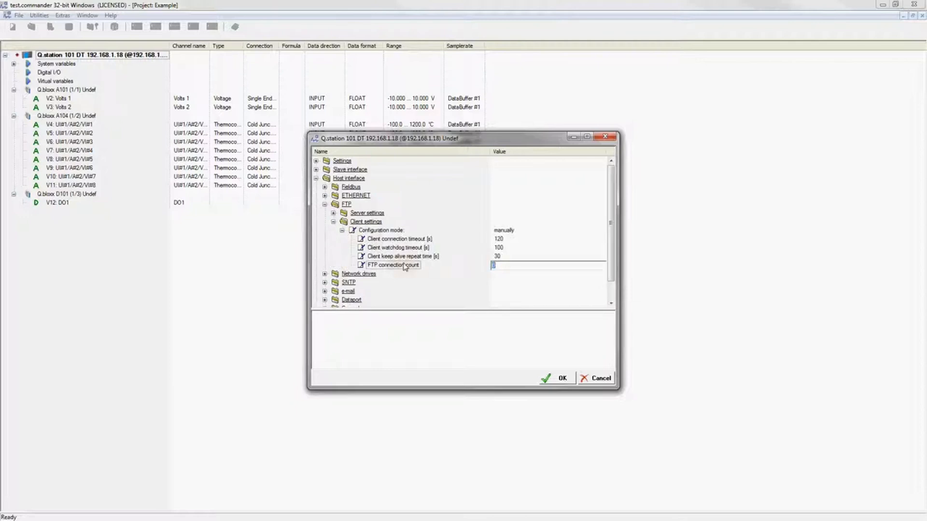
left_click(509, 269)
type("1")
key("Return")
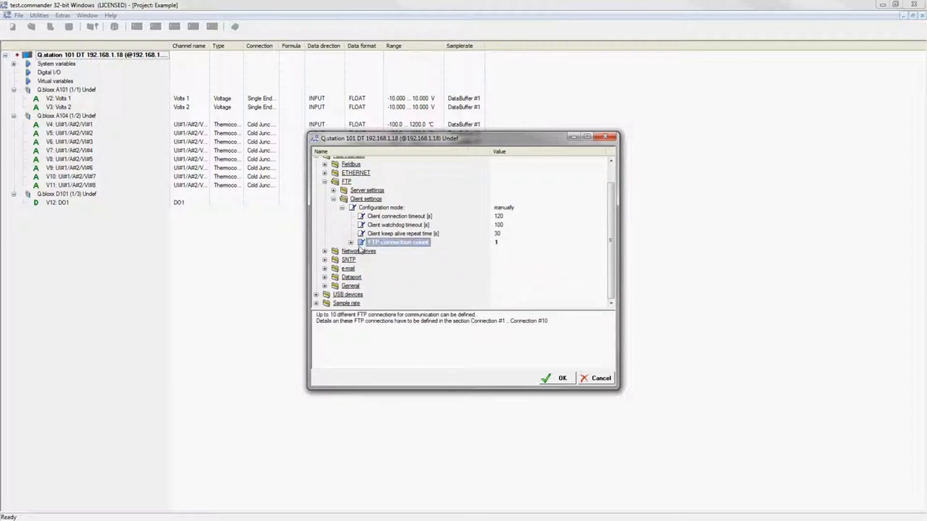
Give the FTP connection server 192.168.1.28 plus its username and password, and apply.
left_click(351, 243)
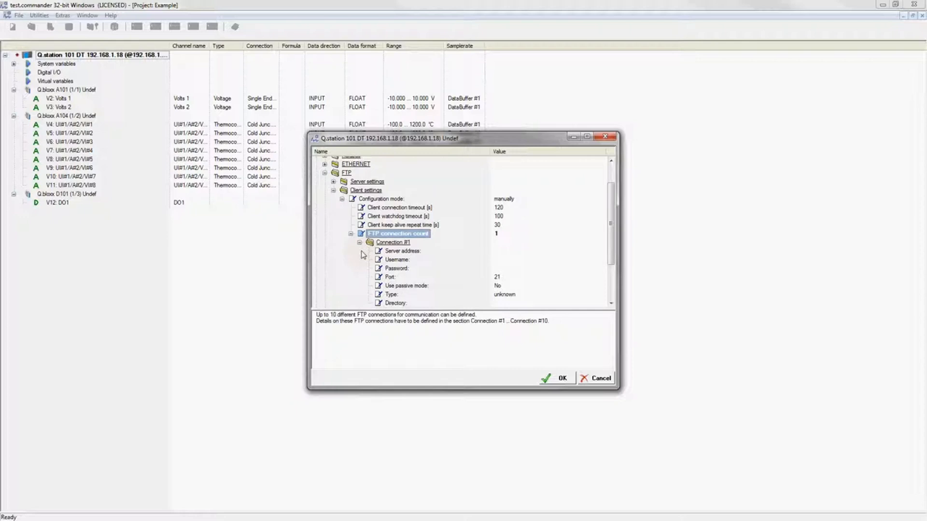
left_click(418, 253)
type("192")
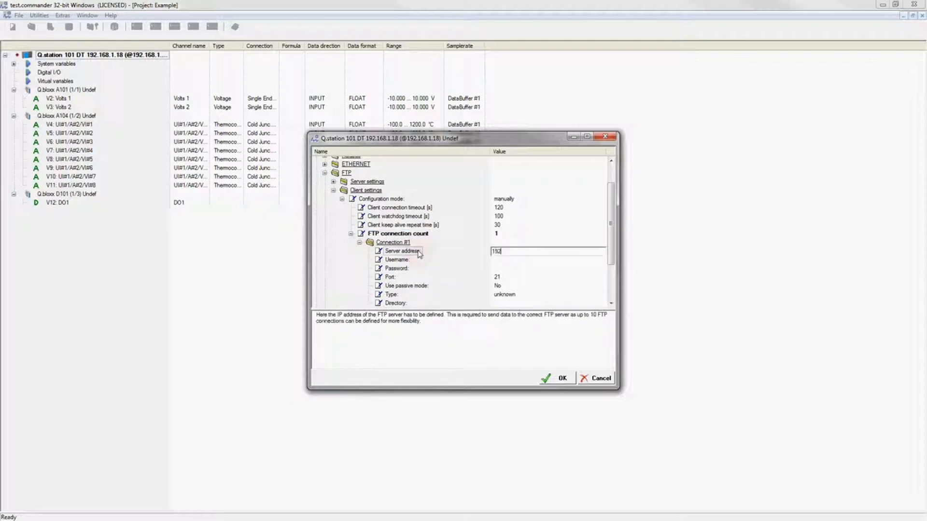
type(".168.1.28")
key("Return")
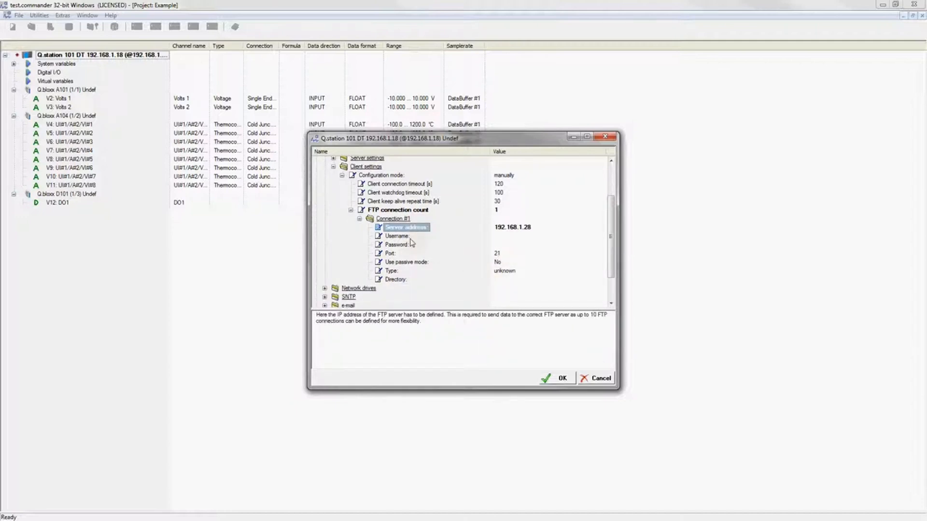
left_click(404, 237)
type("test")
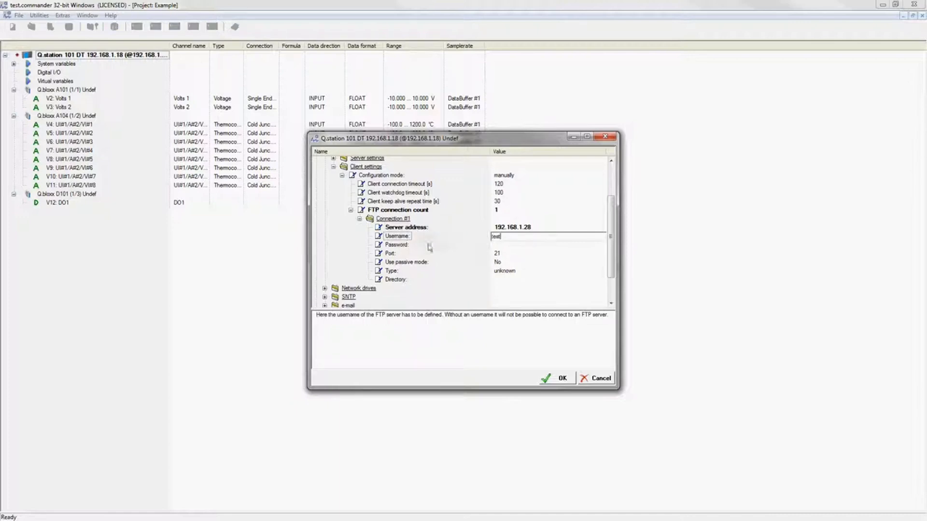
key("Return")
left_click(494, 229)
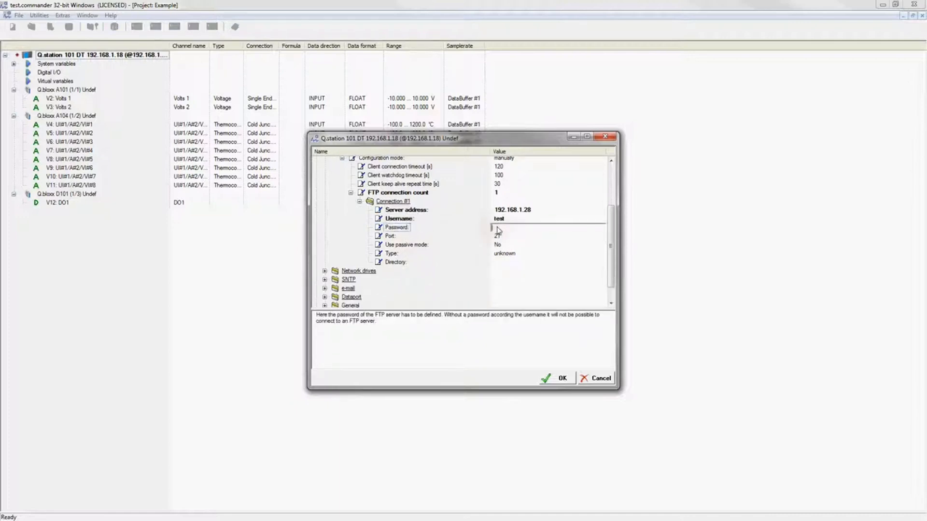
type("test")
key("Return")
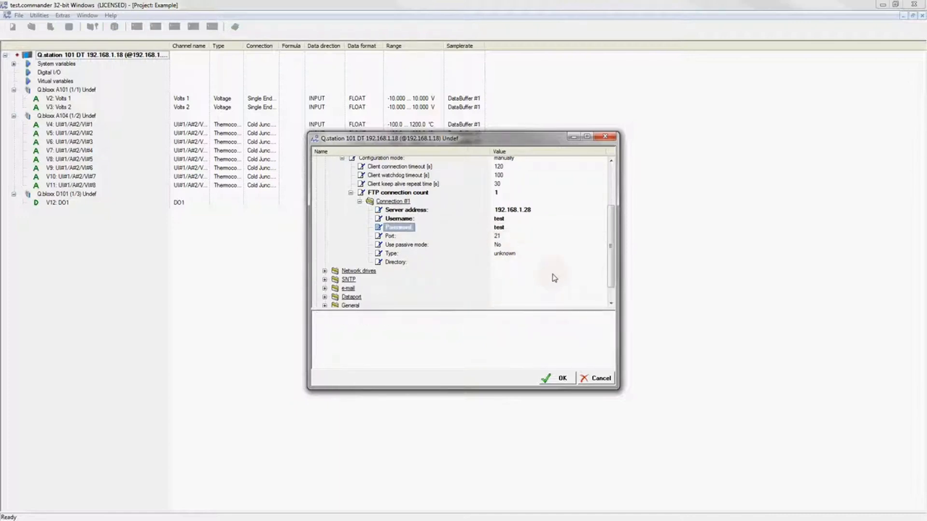
left_click(563, 378)
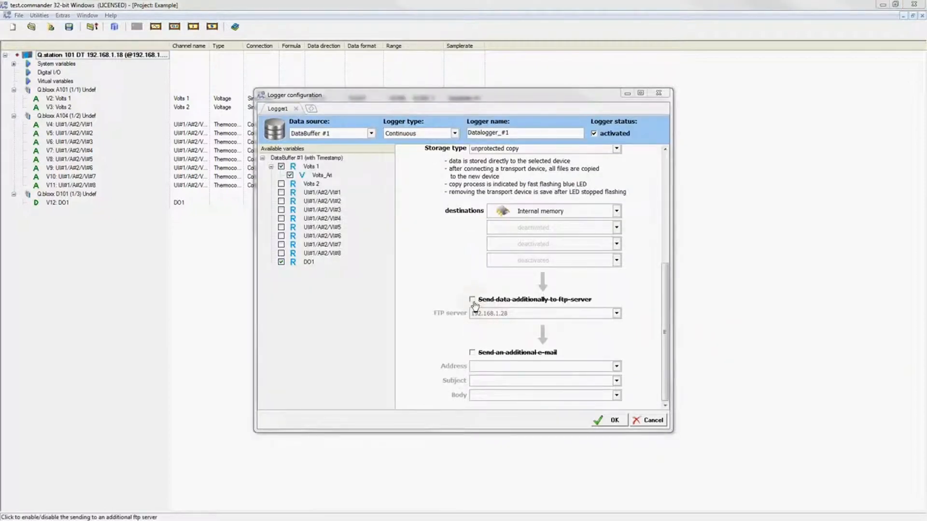
Tick 'Send data additionally to ftp-server' and list the available FTP servers.
left_click(472, 301)
left_click(617, 314)
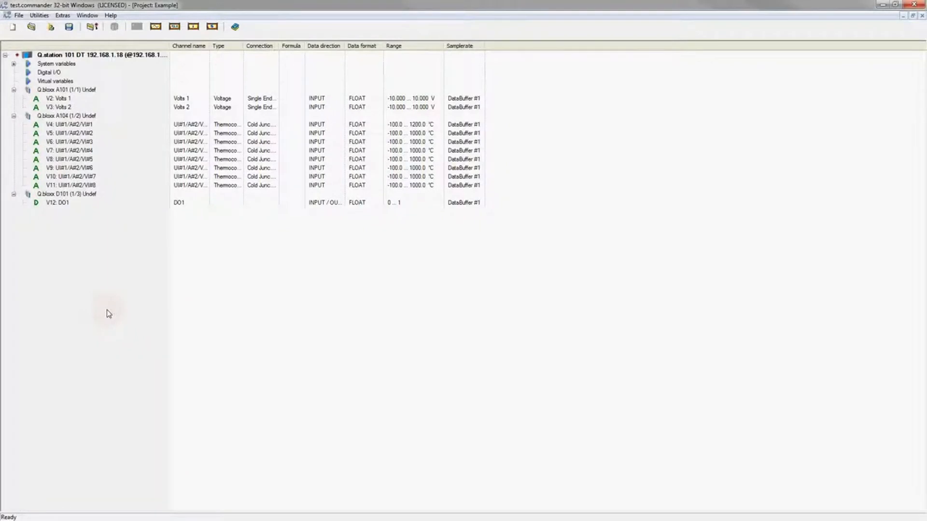
double_click(117, 55)
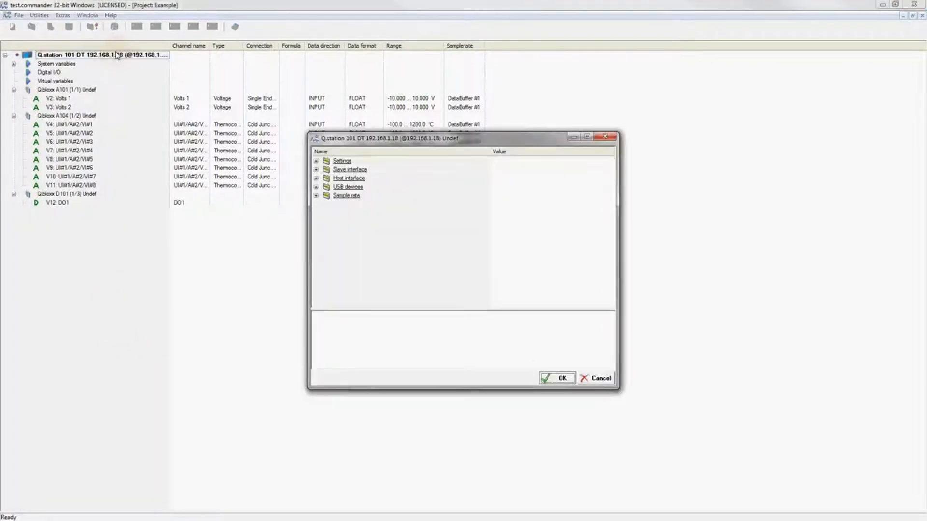
left_click(316, 179)
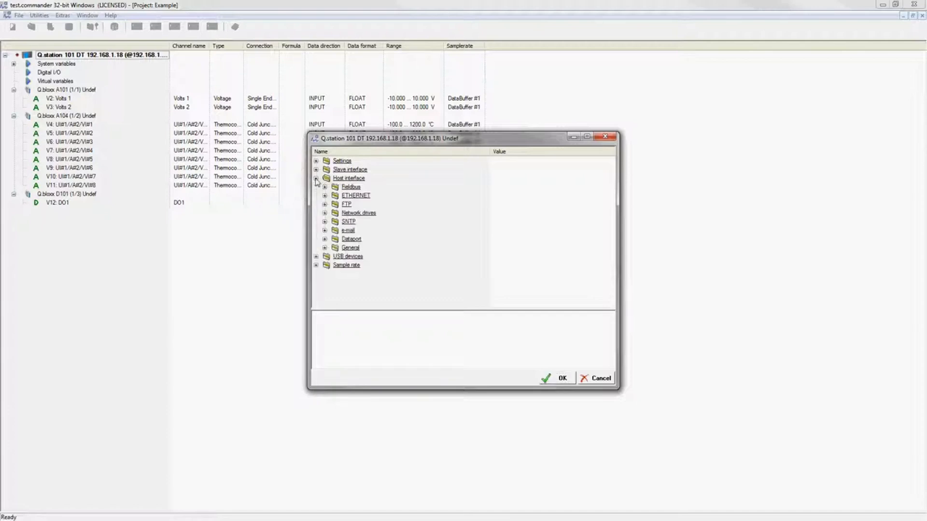
left_click(325, 214)
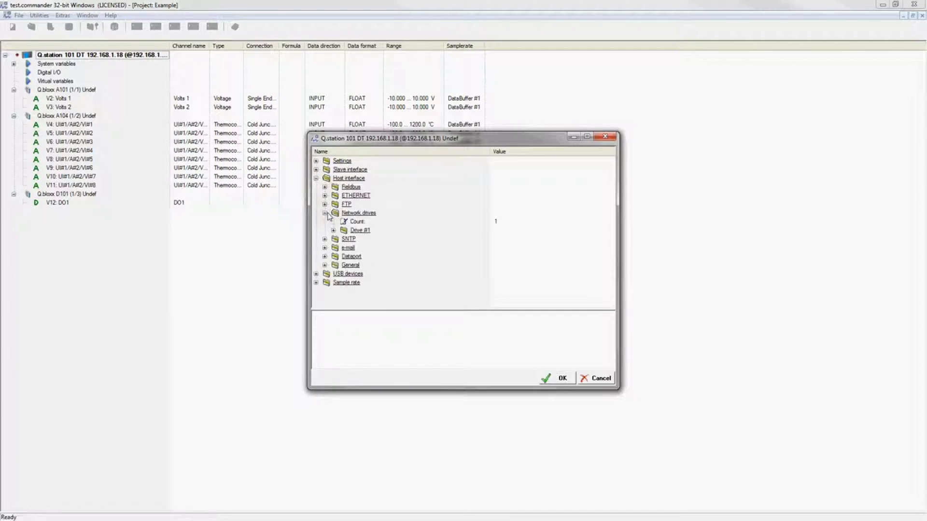
left_click(351, 222)
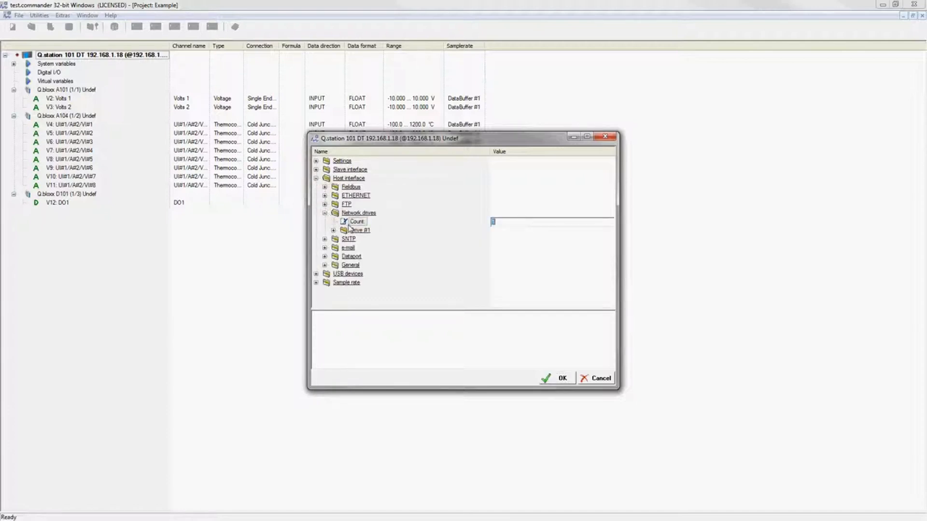
left_click(333, 231)
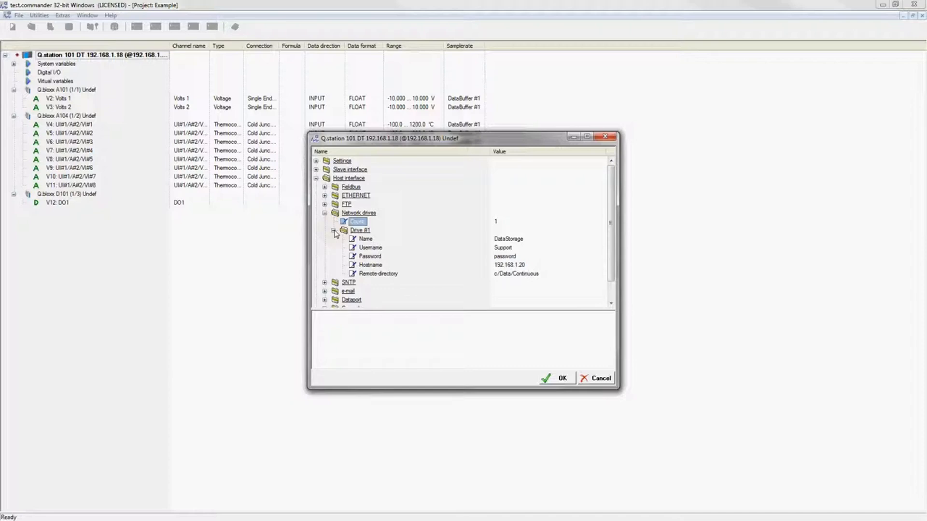
left_click(558, 378)
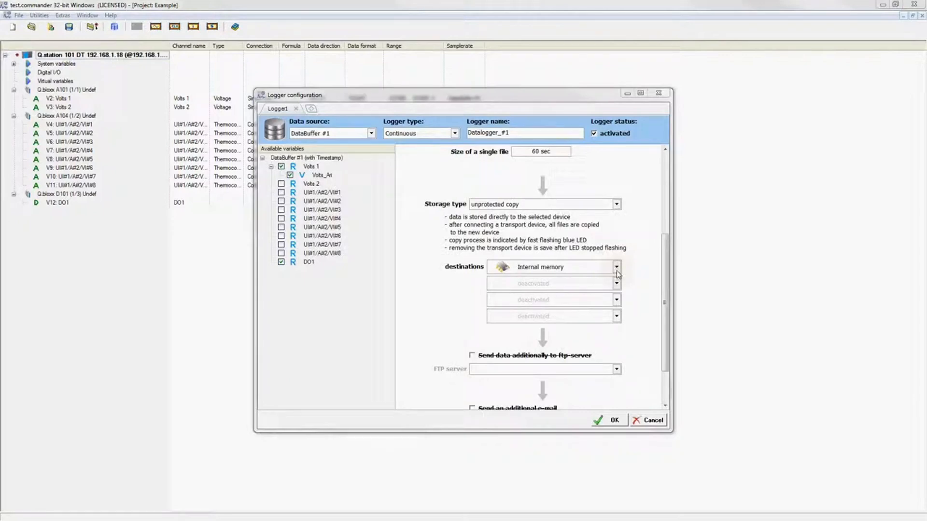
Choose Network-drive 1 <DataStorage> as the logger's storage destination.
left_click(616, 269)
left_click_drag(621, 308, 618, 347)
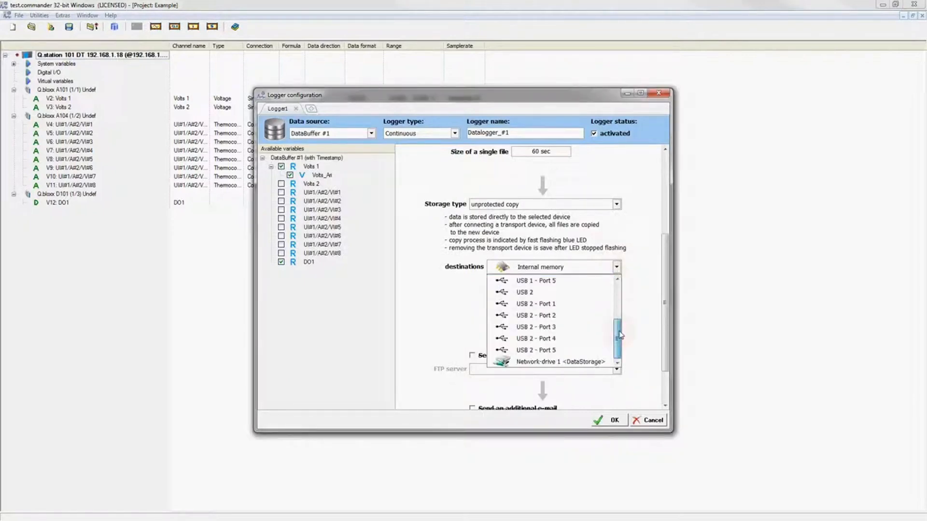
left_click(598, 363)
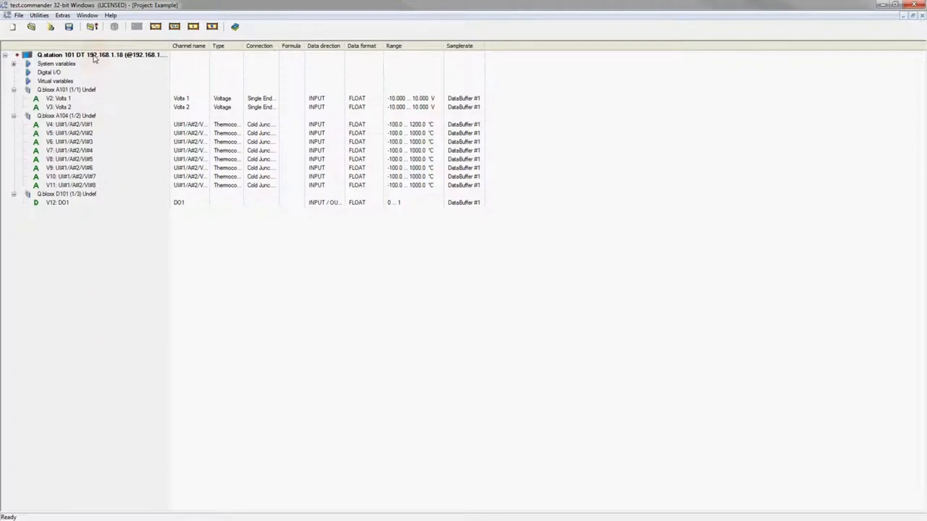
Set the e-mail send server to smtp.gmail.com and enter the client e-mail address.
double_click(95, 56)
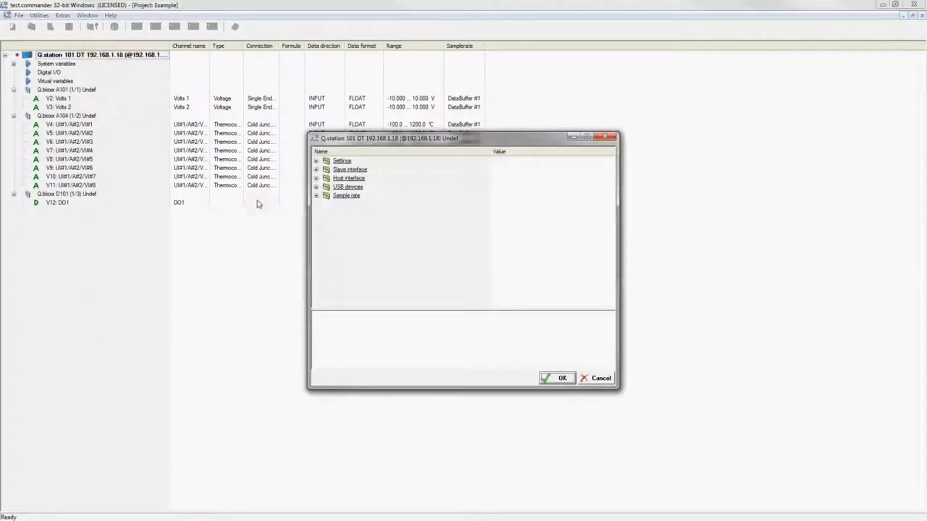
left_click(316, 178)
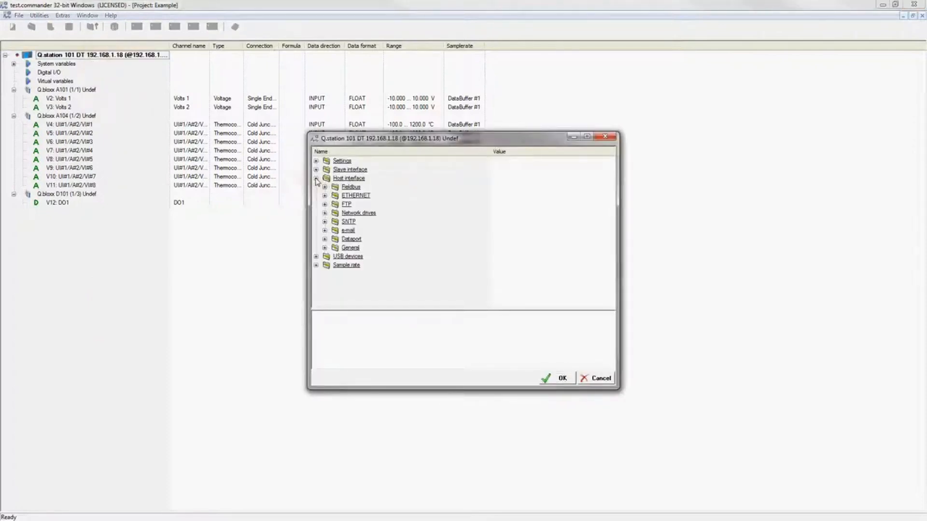
left_click(324, 230)
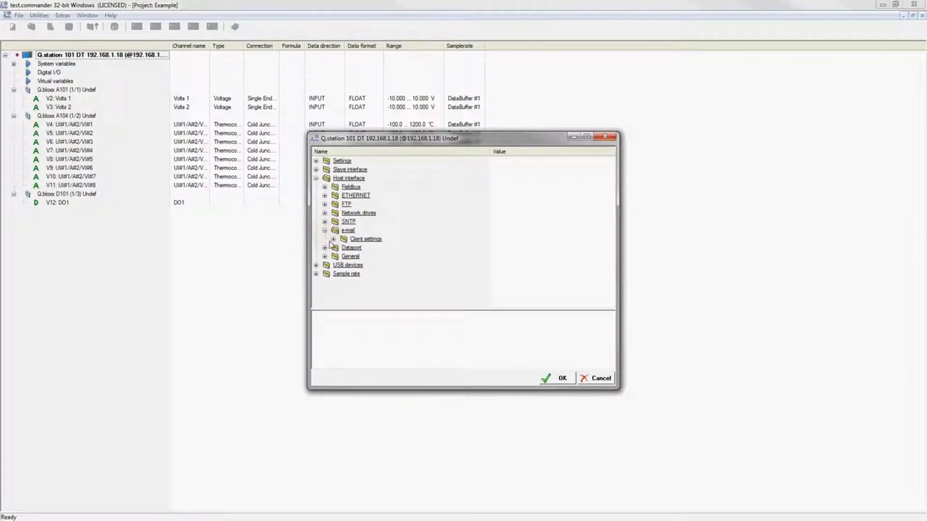
left_click(333, 239)
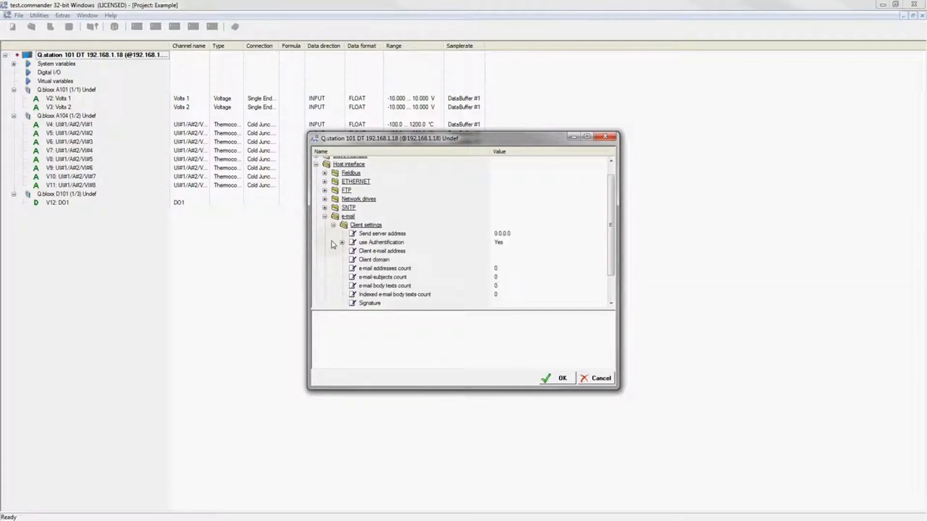
left_click(506, 235)
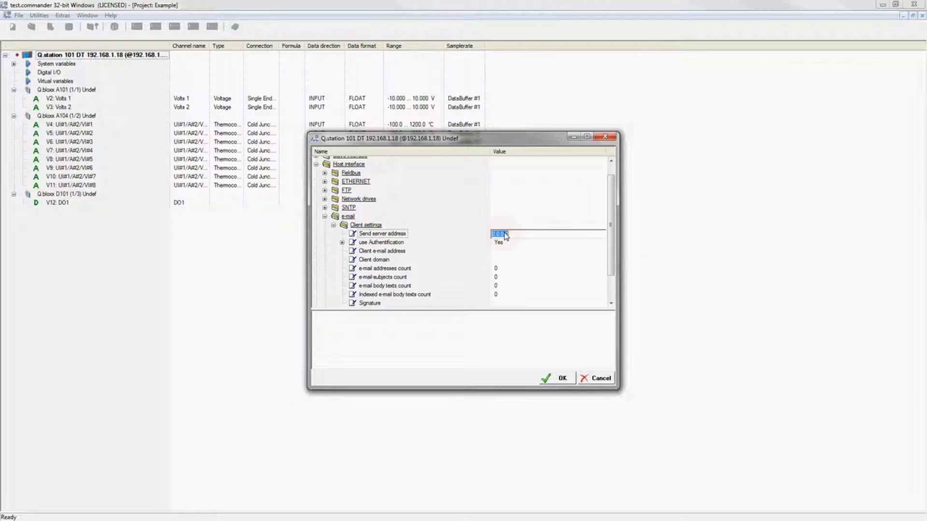
type("smtp")
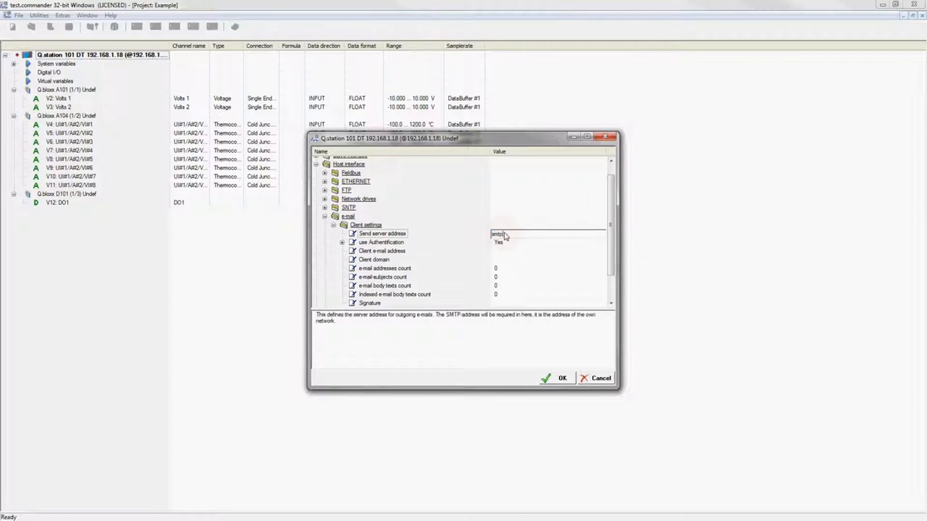
type(".gmail.com")
left_click(342, 243)
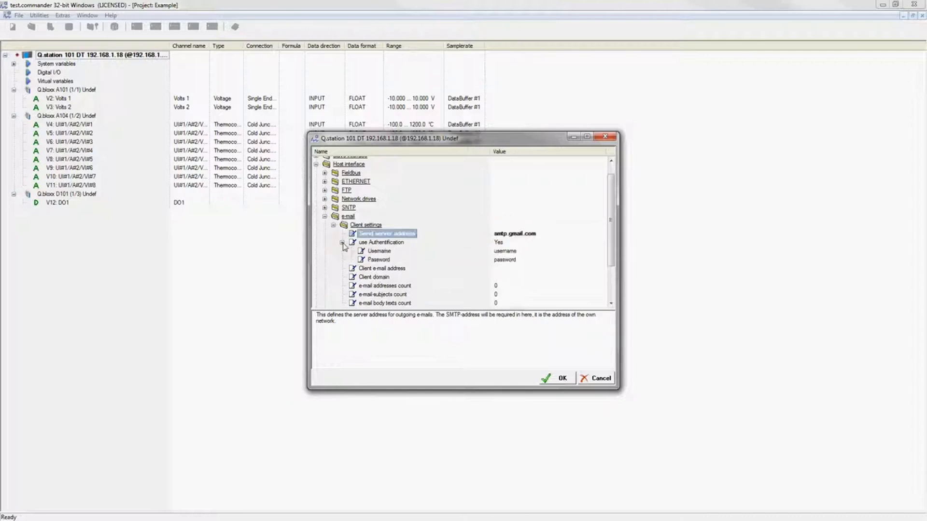
left_click(366, 262)
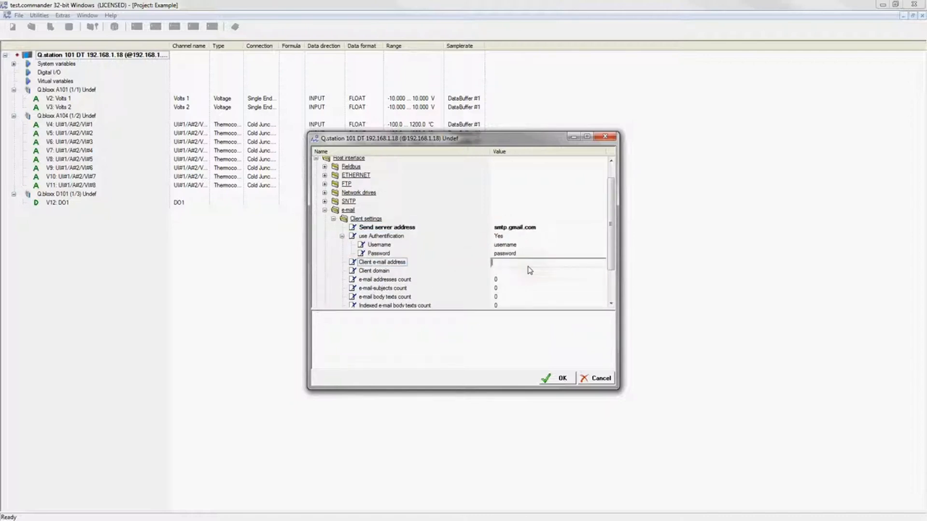
key("Return")
Set the e-mail address, subject and body text counts to 1 each and expand their #1 entries.
scroll(379, 247, "down", 2)
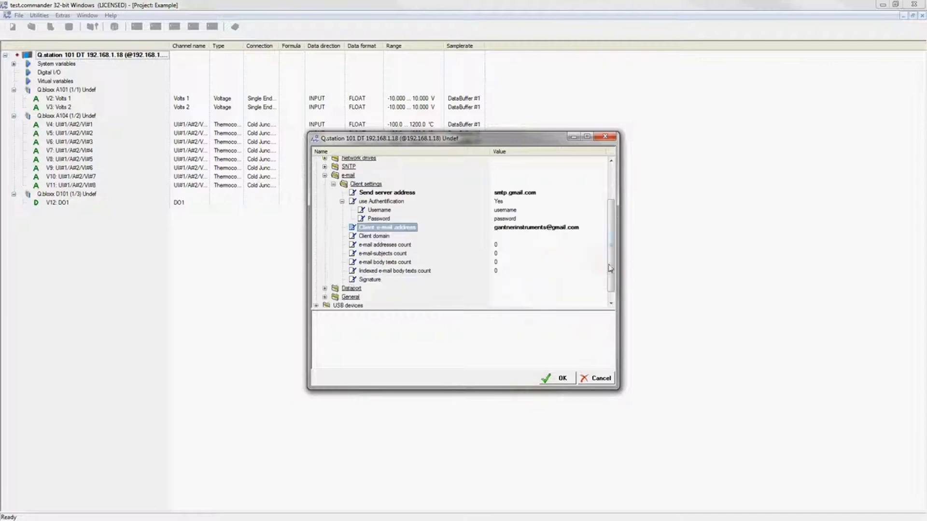
left_click(379, 245)
type("1")
left_click(396, 254)
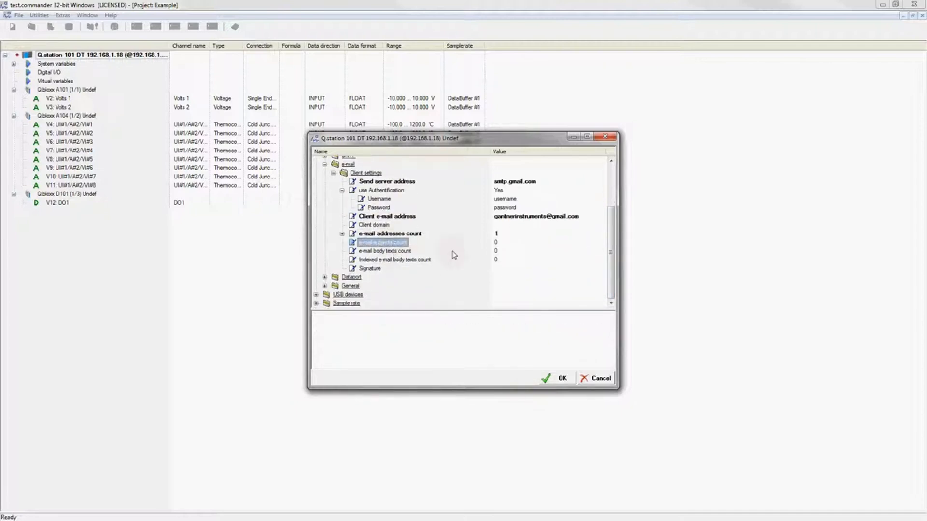
left_click(495, 242)
type("1")
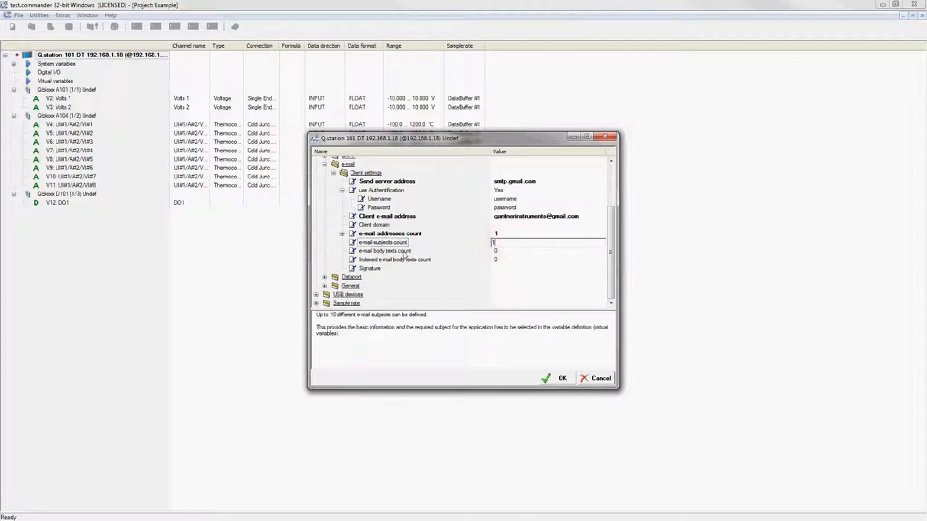
left_click(390, 251)
left_click(499, 252)
type("1")
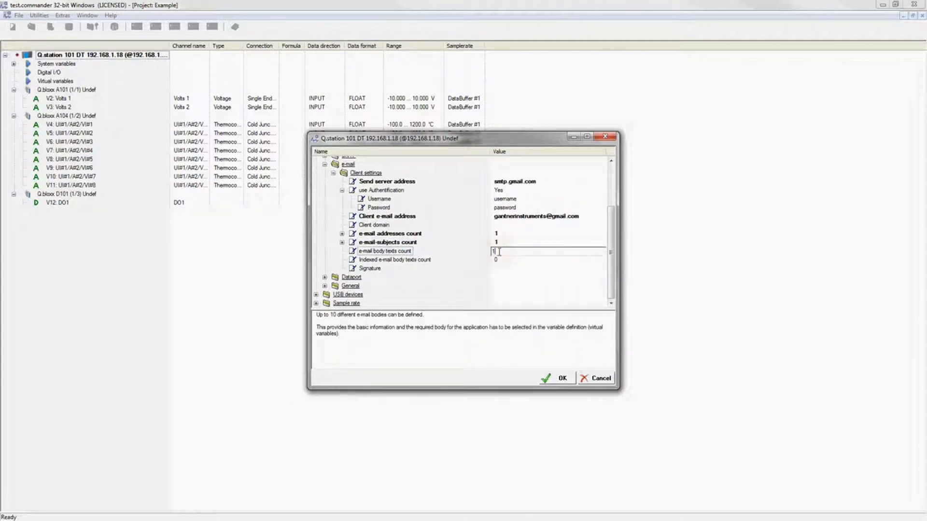
key("Return")
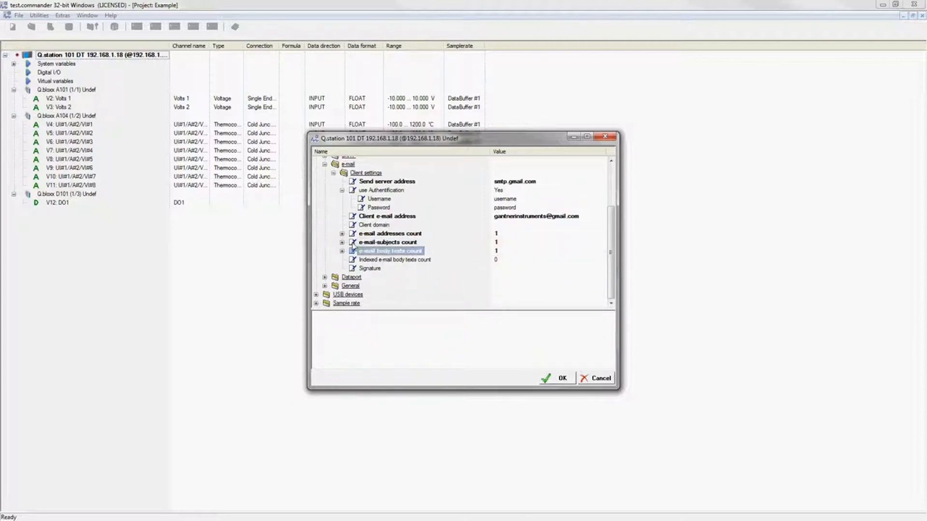
left_click(342, 233)
left_click(342, 251)
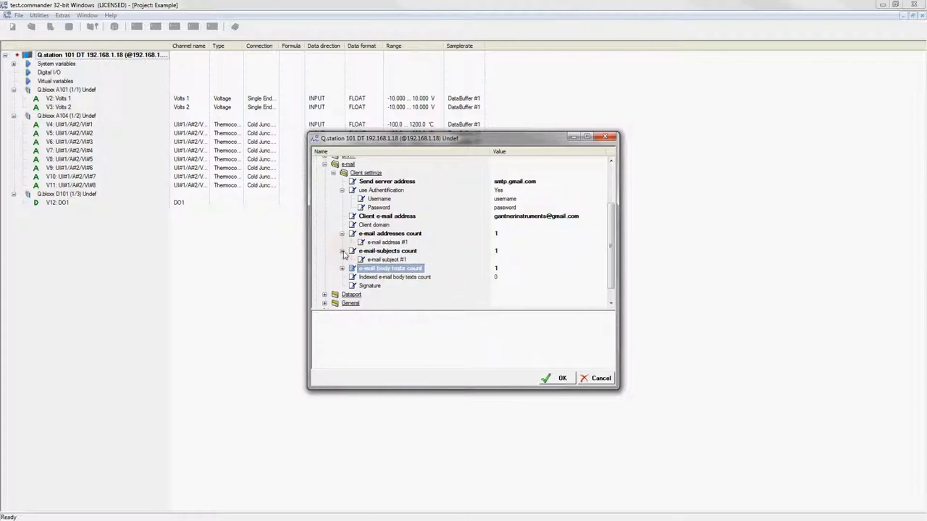
left_click(342, 268)
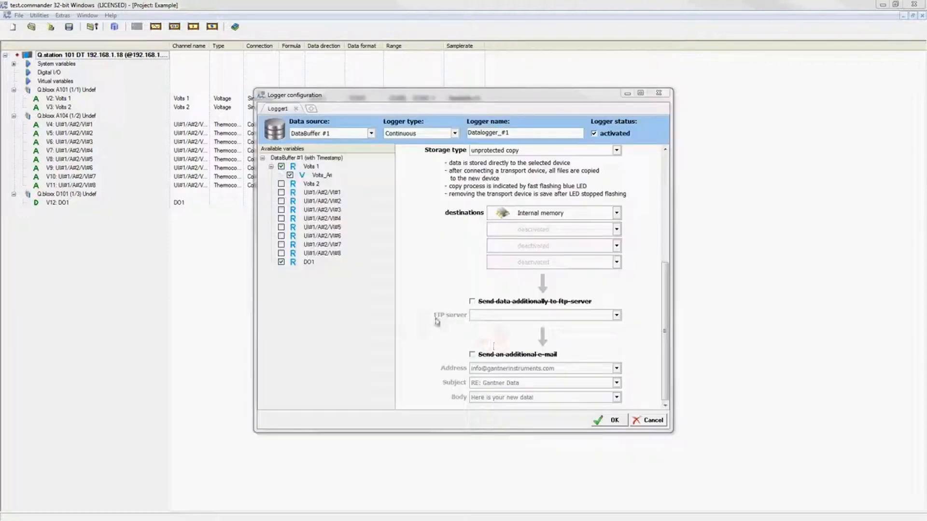
Enable an additional e-mail to the recipient with subject 'RE: Gantner Data' and body 'Here is your new data!'.
left_click(471, 356)
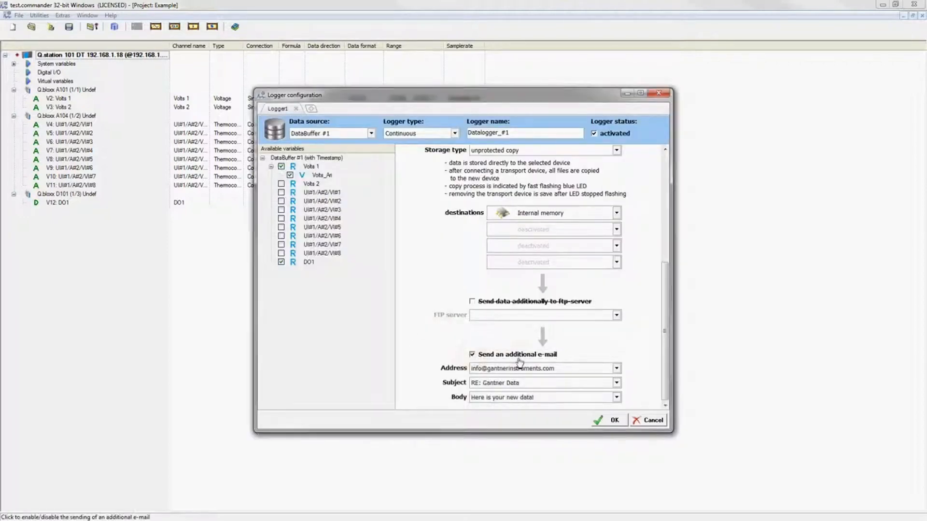
left_click(618, 370)
left_click(617, 377)
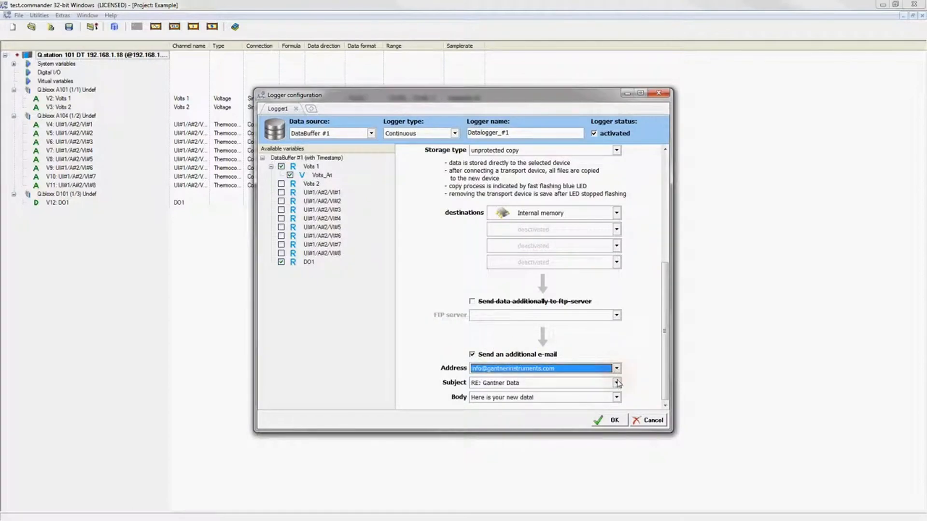
left_click(618, 383)
left_click(618, 393)
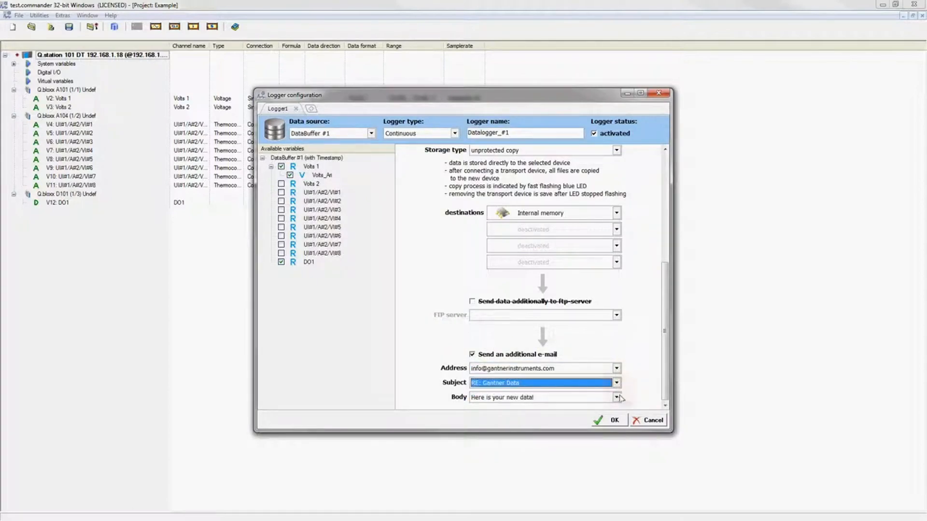
left_click(618, 398)
left_click(617, 407)
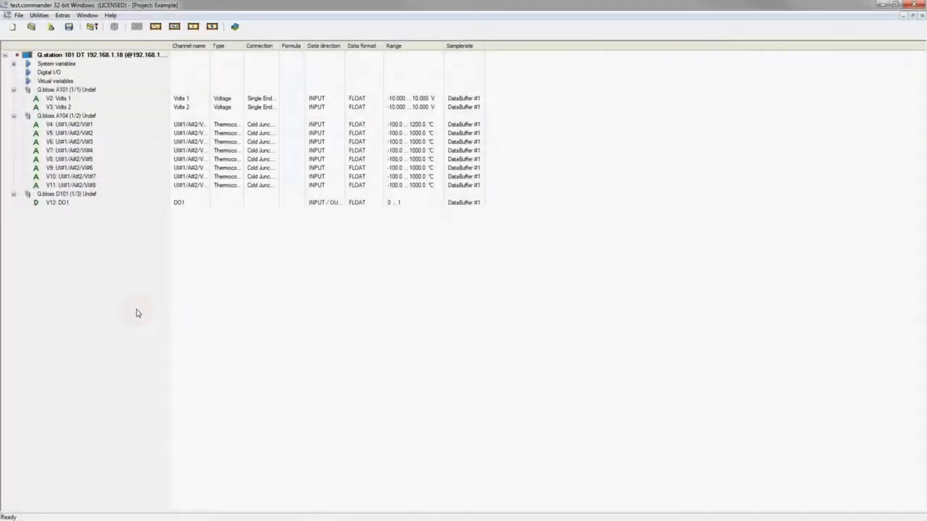
Activate Datalogger_#1 in the Q.station 101 DT logger configuration.
left_click(104, 56)
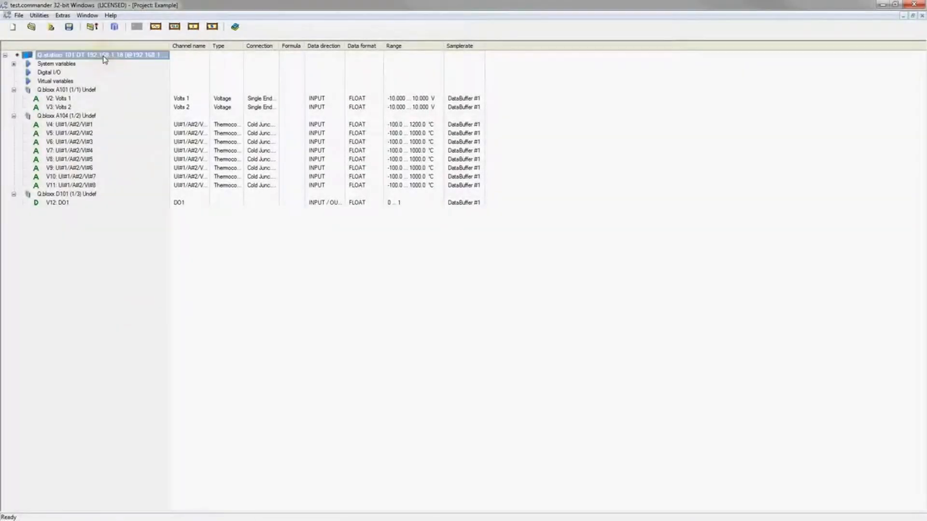
left_click(115, 27)
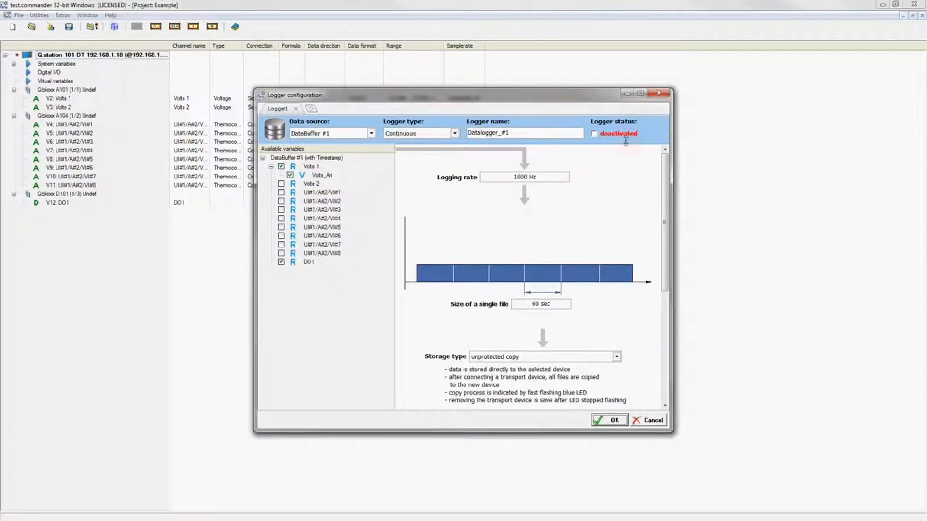
left_click(595, 135)
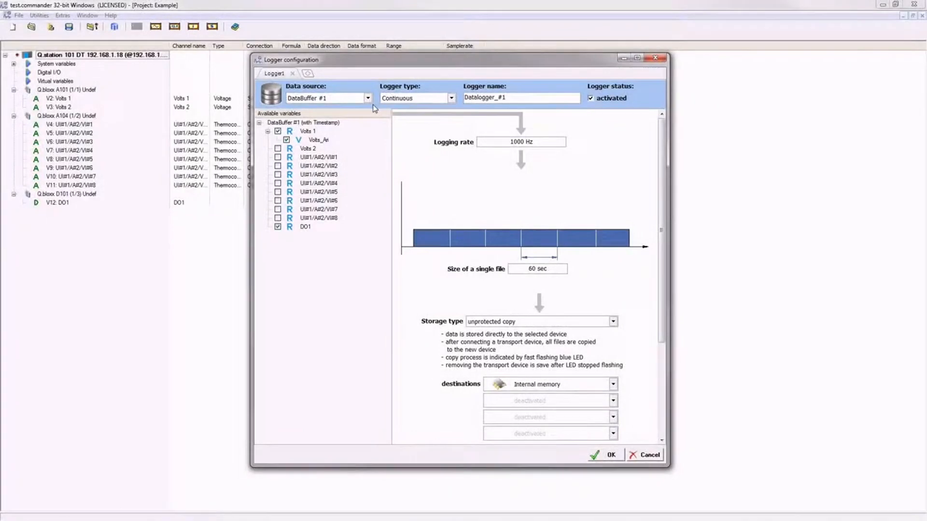
Keep DataBuffer #1 as source, Continuous as logger type, and the logger name unchanged.
left_click(368, 101)
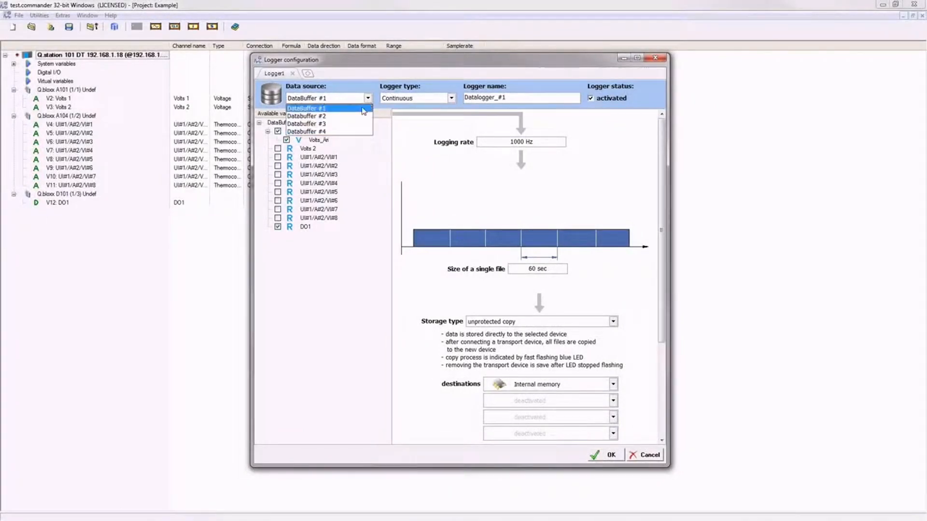
left_click(364, 109)
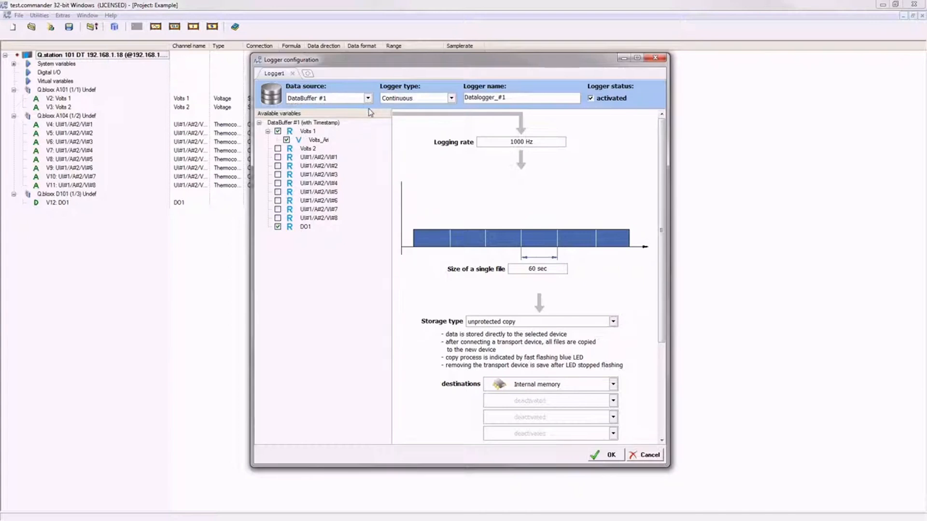
left_click(452, 100)
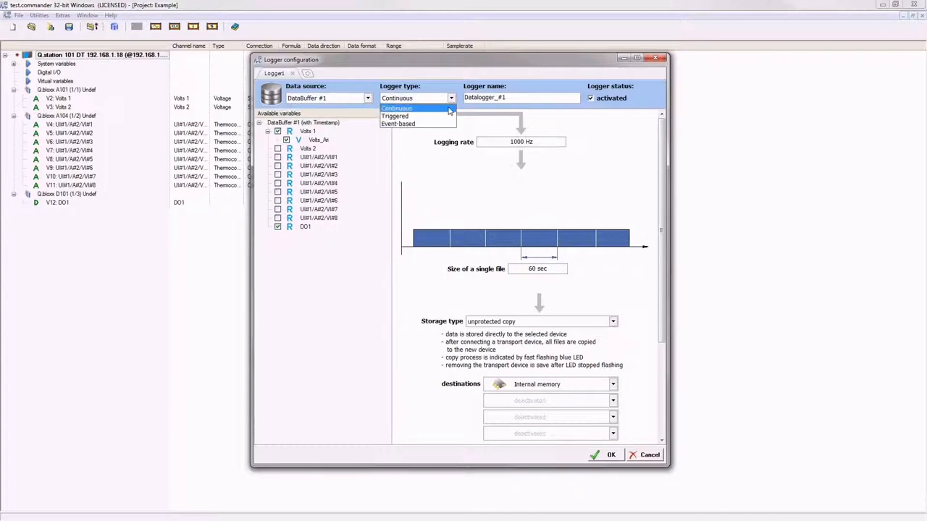
left_click(450, 109)
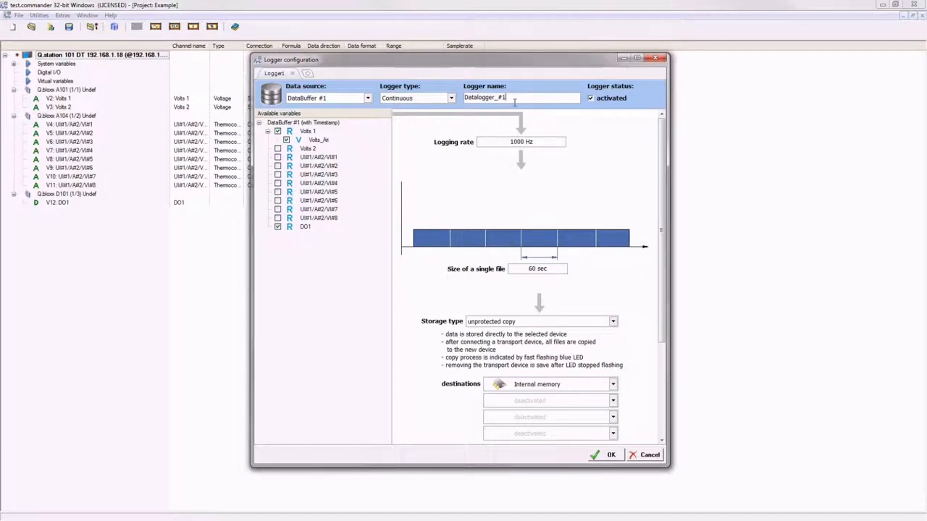
left_click(514, 102)
double_click(502, 99)
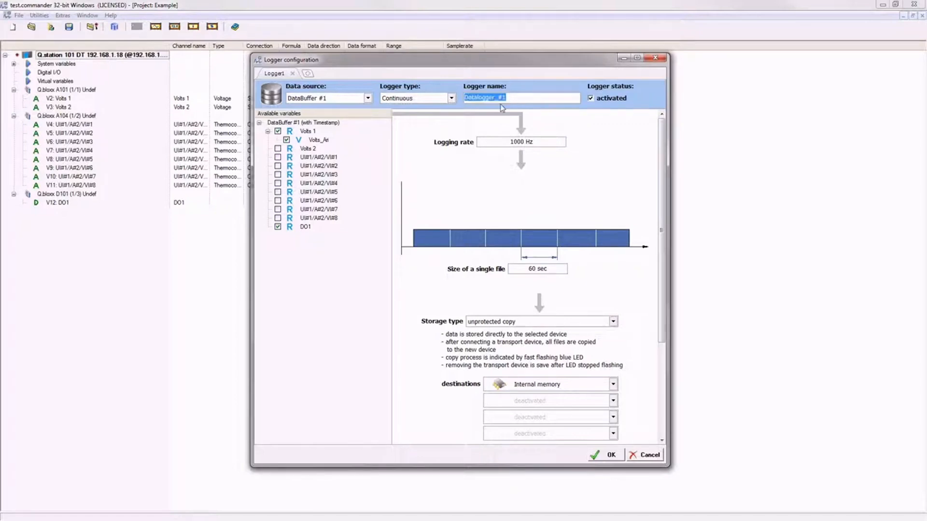
left_click(513, 99)
Tick Volts 2 and UI#1/A#2/VI#1 through VI#6 as logged variables.
left_click(278, 148)
left_click(279, 158)
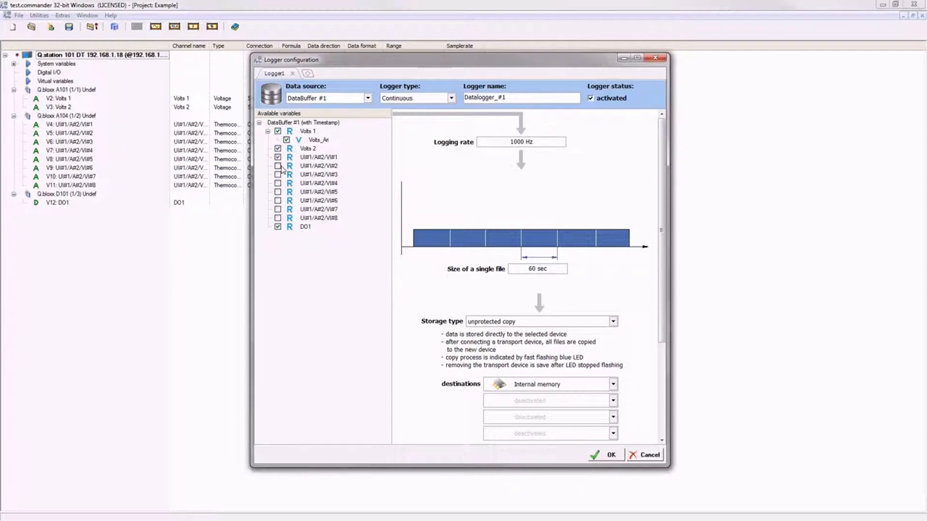
left_click(278, 166)
left_click(278, 175)
left_click(278, 184)
left_click(279, 192)
left_click(279, 200)
Set the logging rate to 500 Hz.
left_click(525, 145)
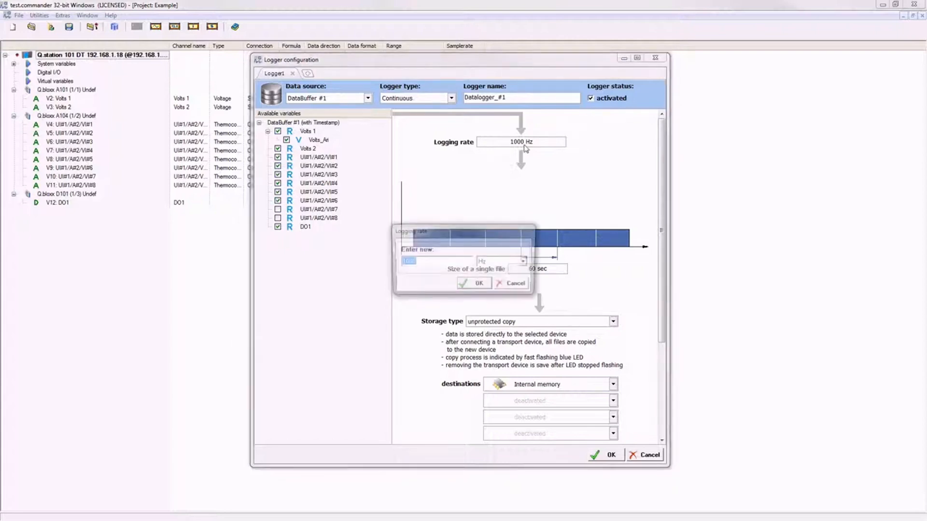
left_click(523, 265)
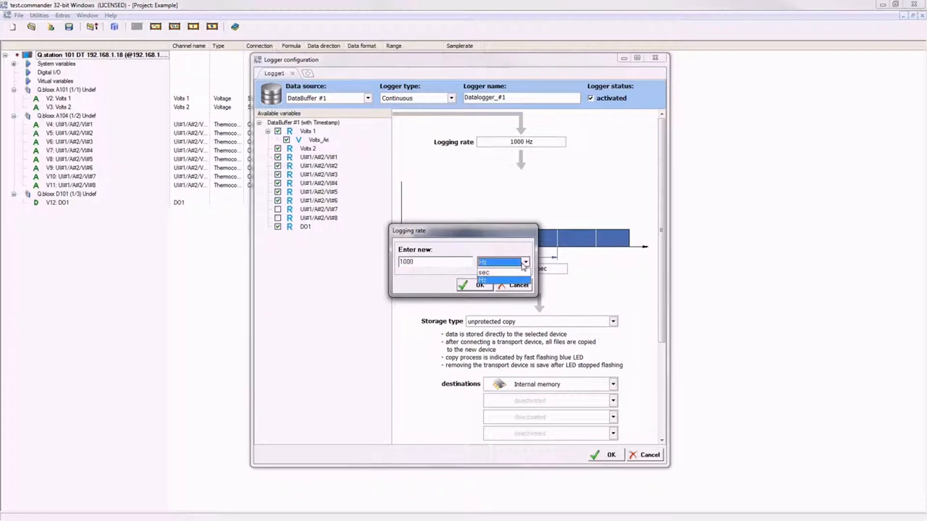
left_click(414, 263)
key("BackSpace")
key("BackSpace")
key("BackSpace")
key("BackSpace")
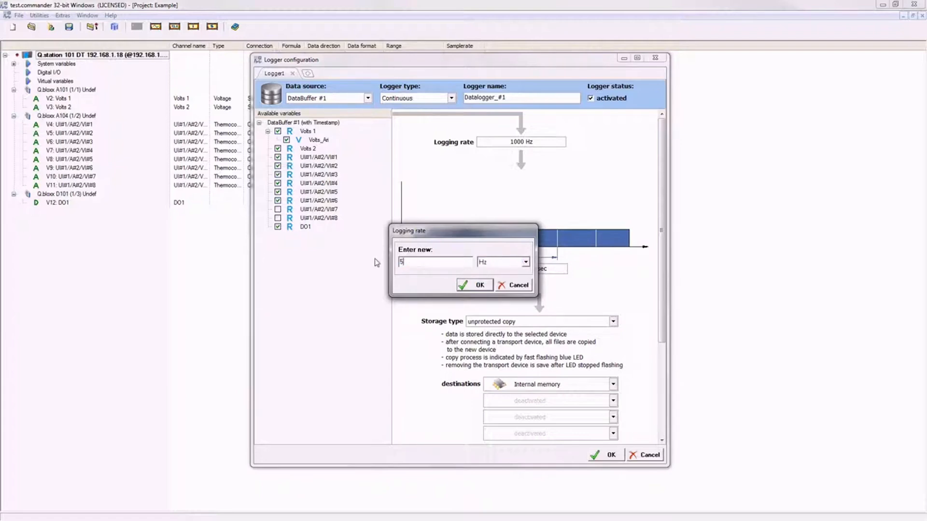
type("500")
left_click(483, 285)
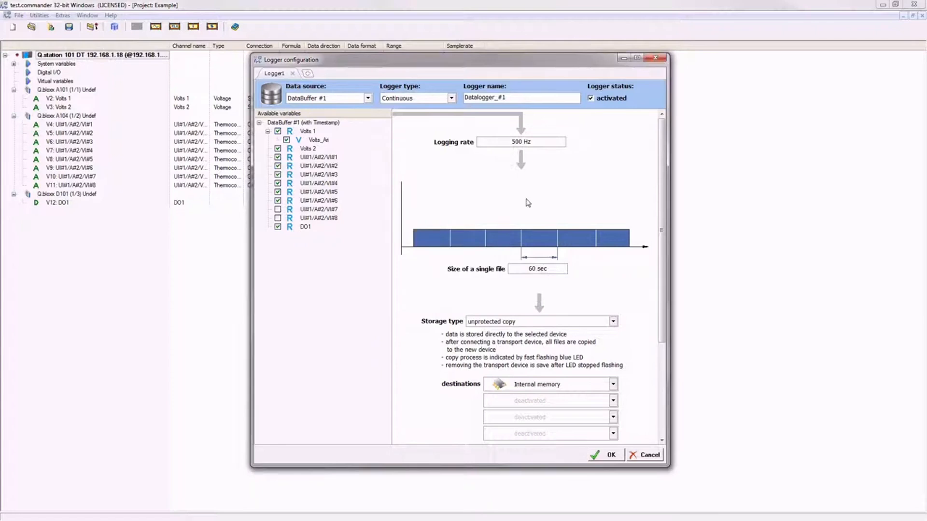
Make each log file hold 30 sec and keep unprotected copy as the storage type.
left_click(532, 269)
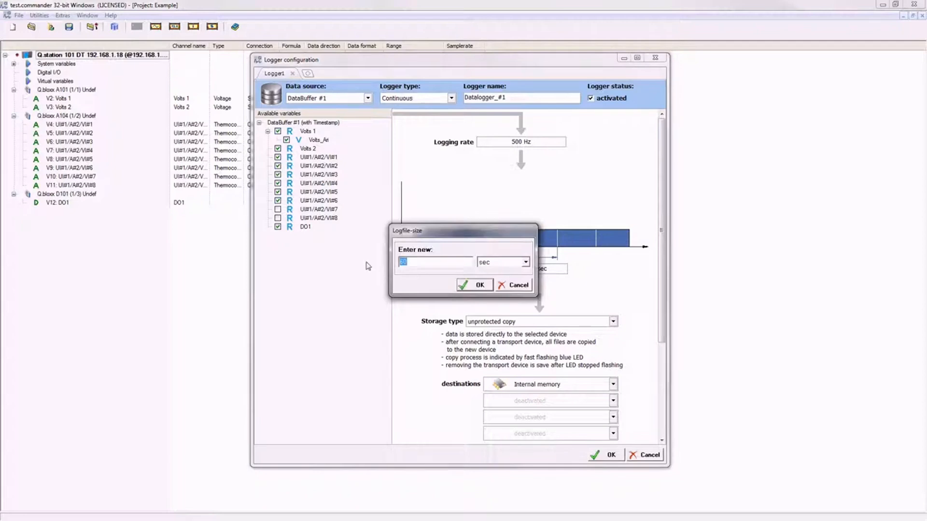
type("30")
left_click(478, 286)
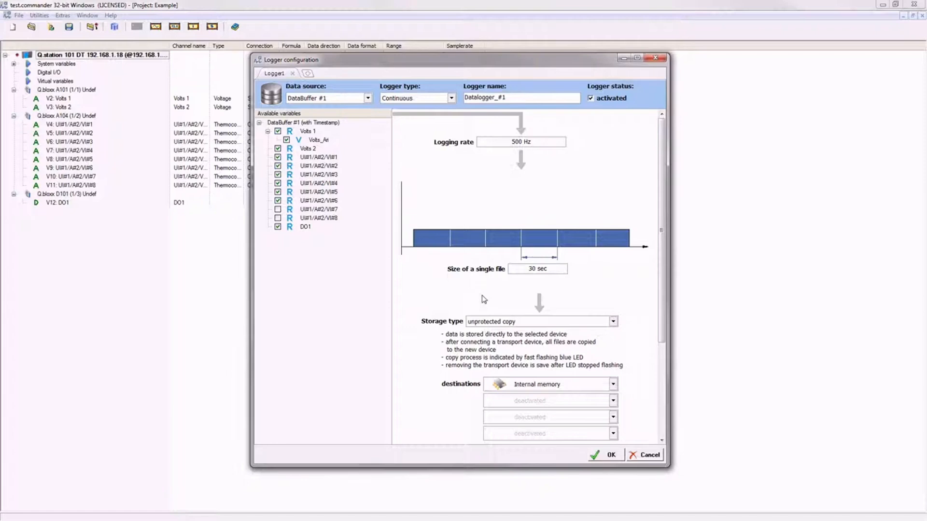
left_click(492, 323)
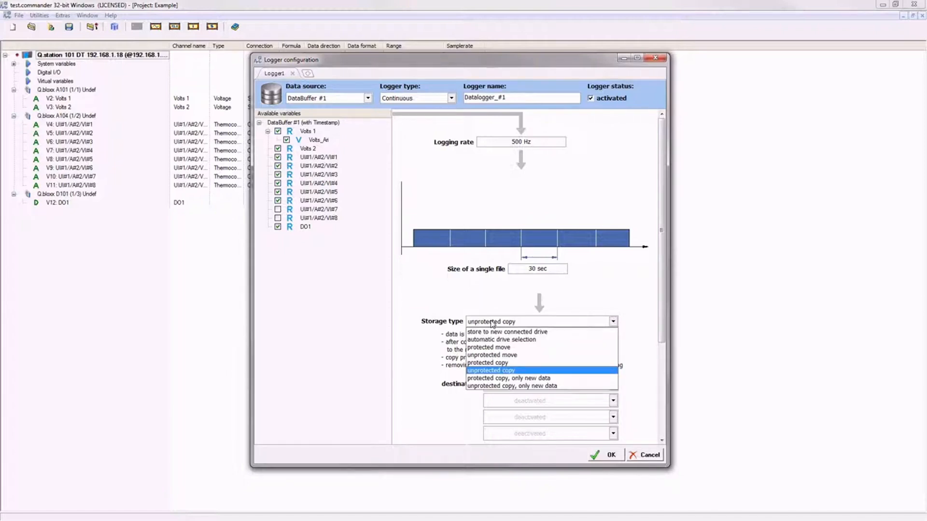
left_click(504, 371)
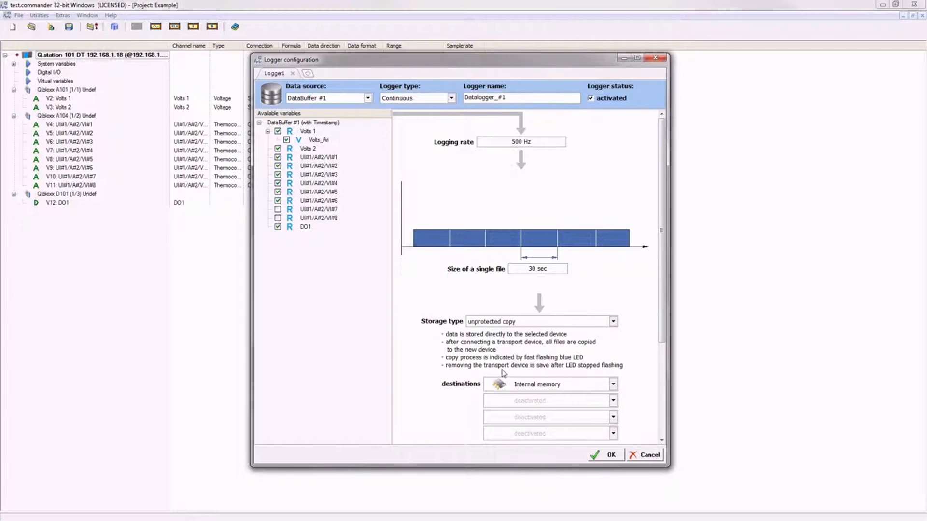
left_click(507, 386)
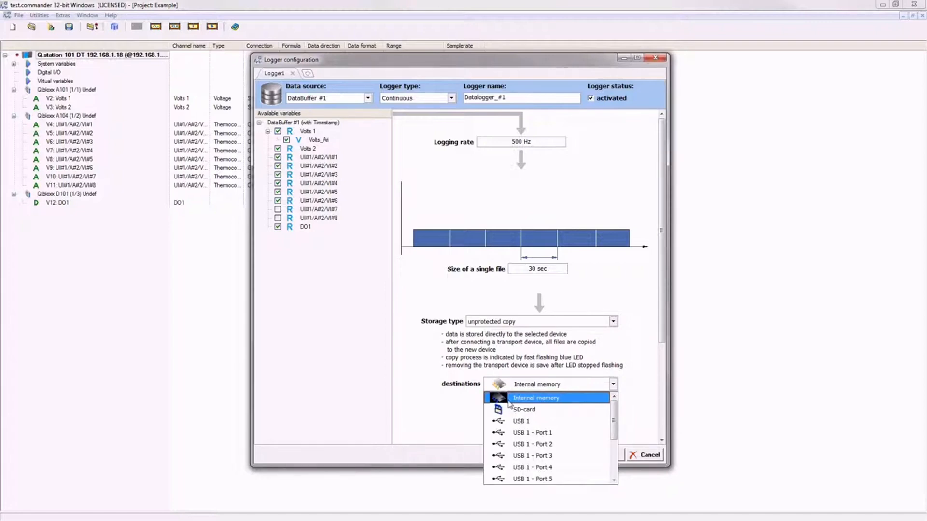
Store Datalogger_#1's files on USB 1, and turn on FTP sending and the additional e-mail.
left_click(511, 423)
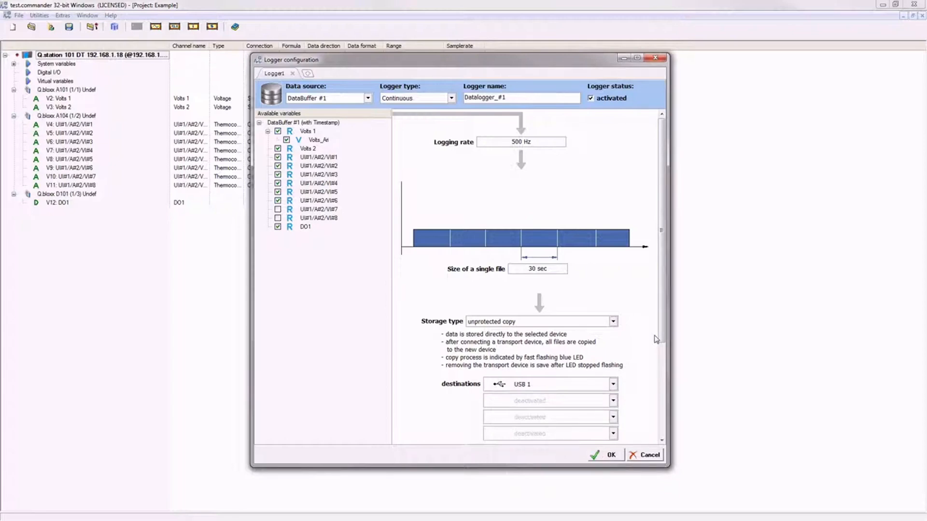
left_click_drag(658, 339, 661, 436)
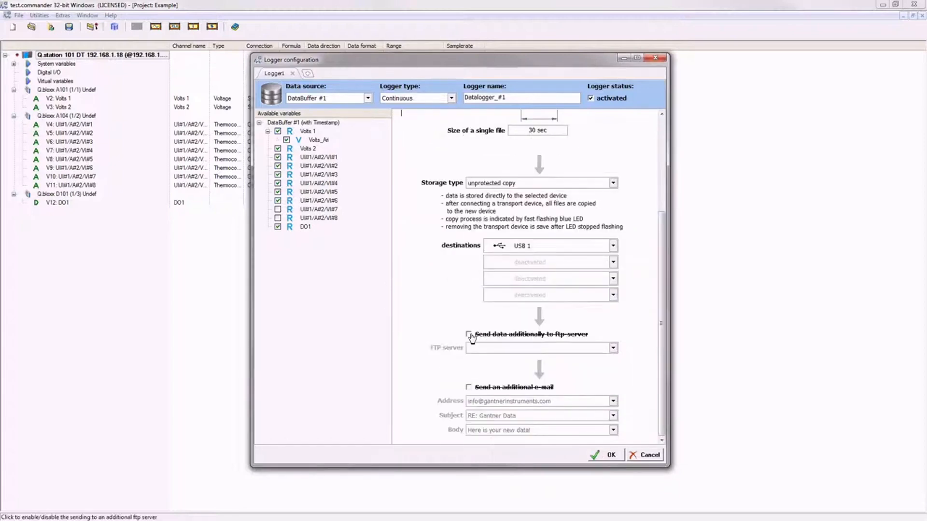
left_click(469, 335)
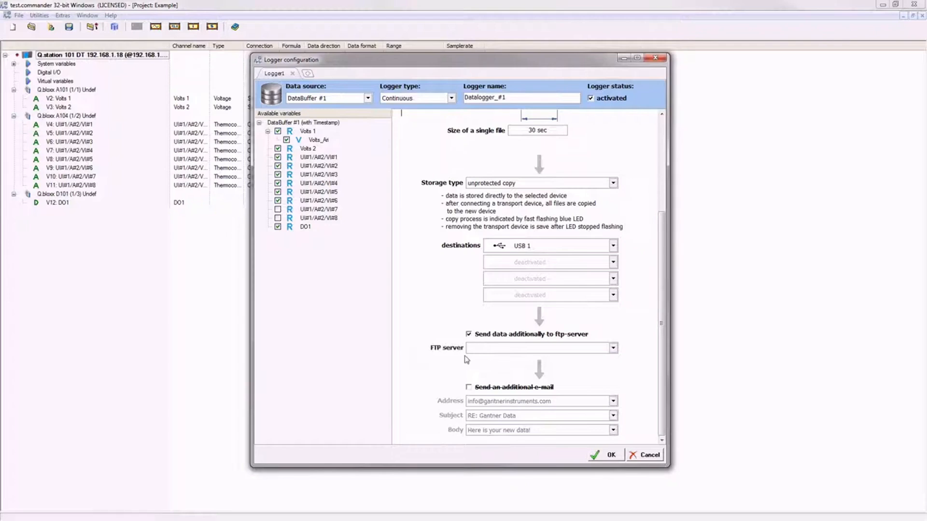
left_click(467, 387)
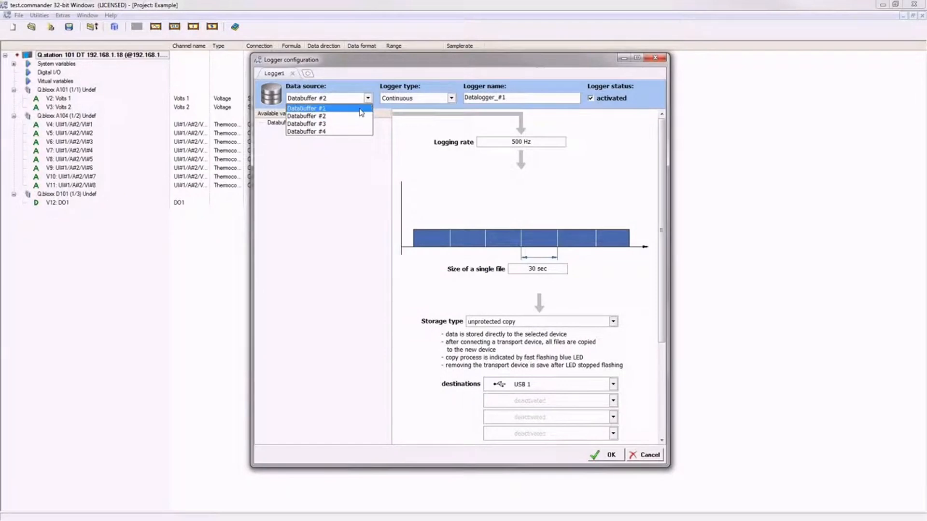
Set data source DataBuffer #1 and logger type Triggered, and rename it Datalogger_#1-Triggered.
left_click(361, 108)
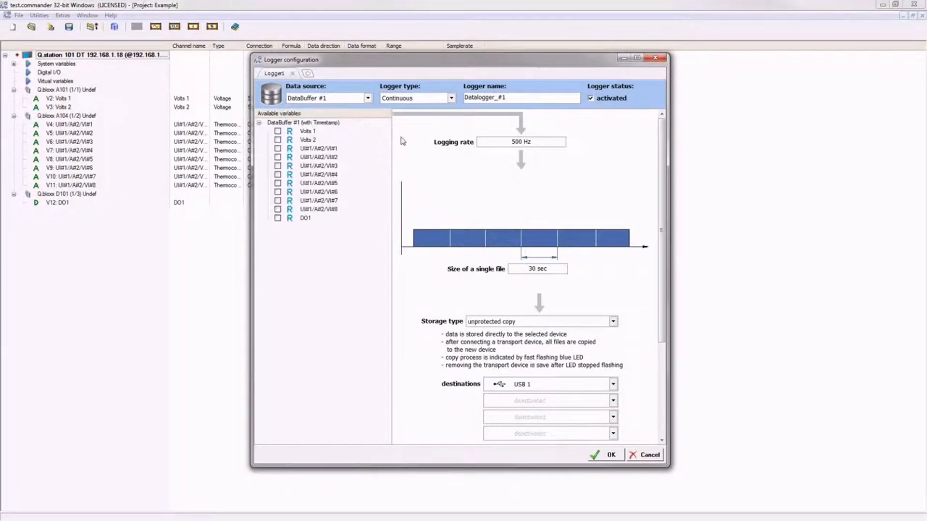
left_click(433, 99)
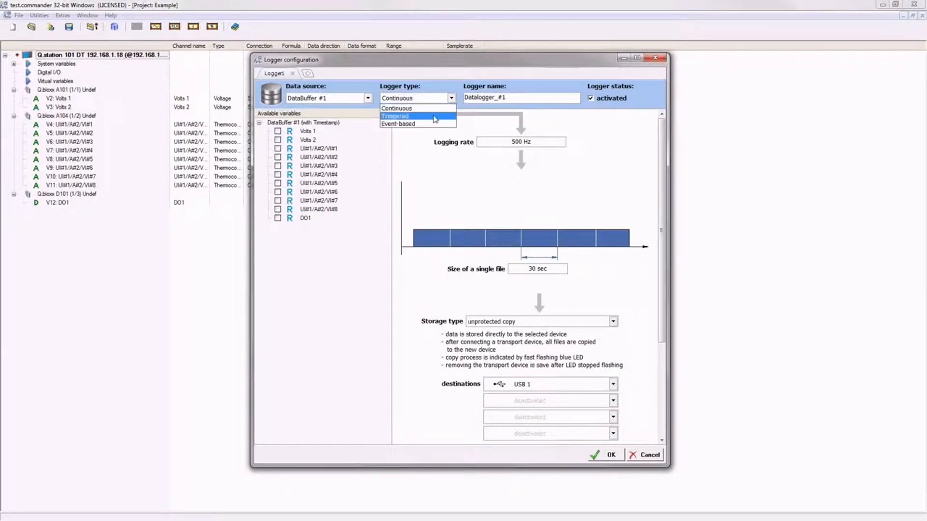
left_click(435, 118)
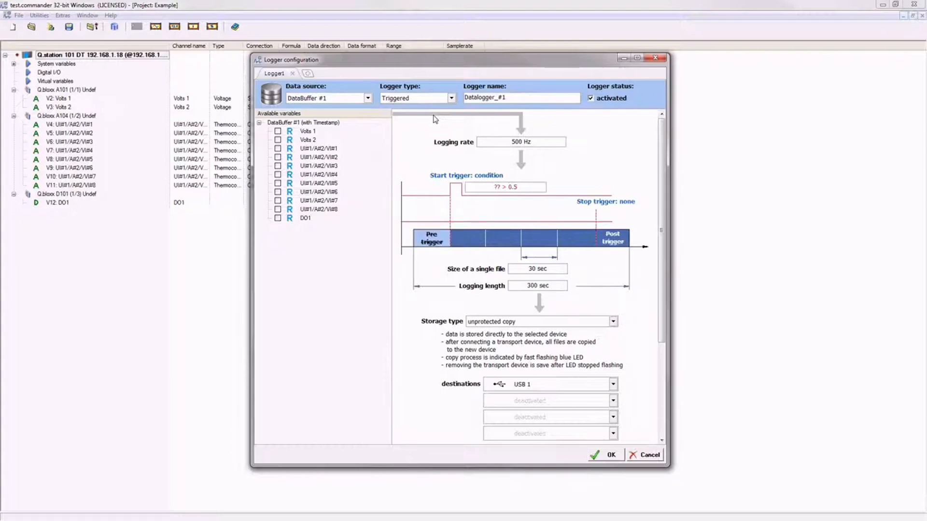
left_click(518, 98)
left_click(518, 98)
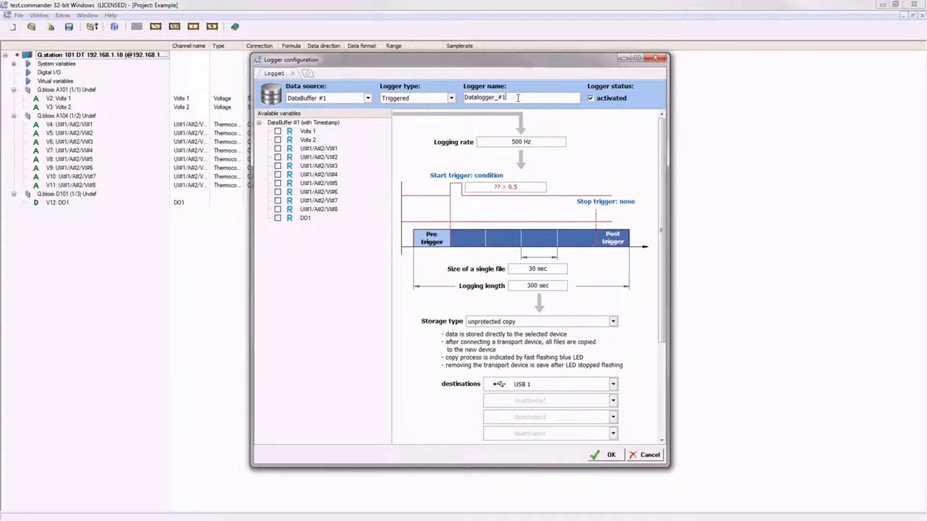
type("-Triggered")
Log Volts 1, Volts 2 and DO1 at a 1000 Hz logging rate.
left_click(278, 131)
left_click(278, 140)
left_click(277, 219)
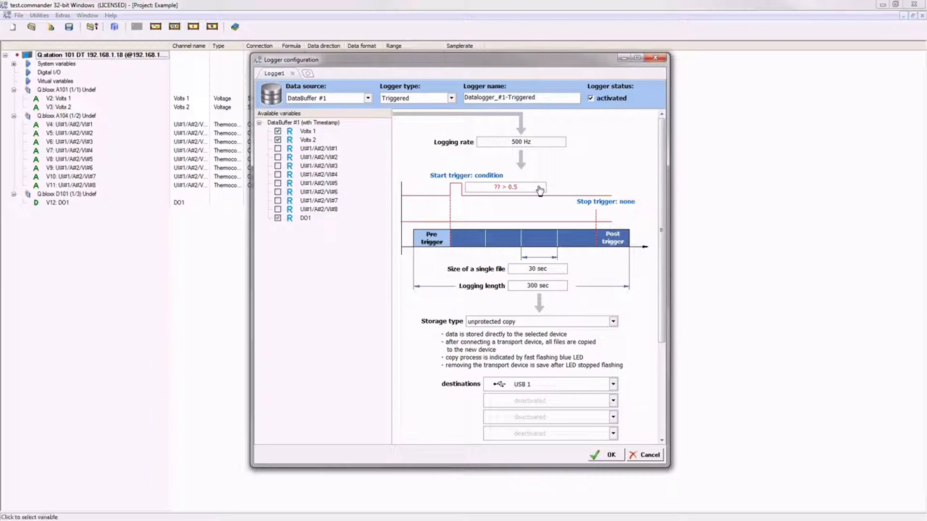
left_click(517, 149)
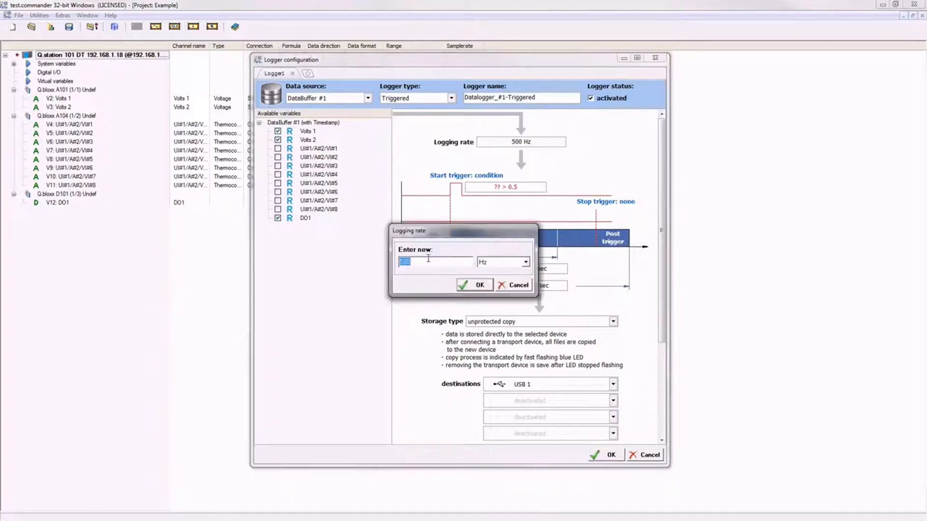
type("1000")
left_click(478, 285)
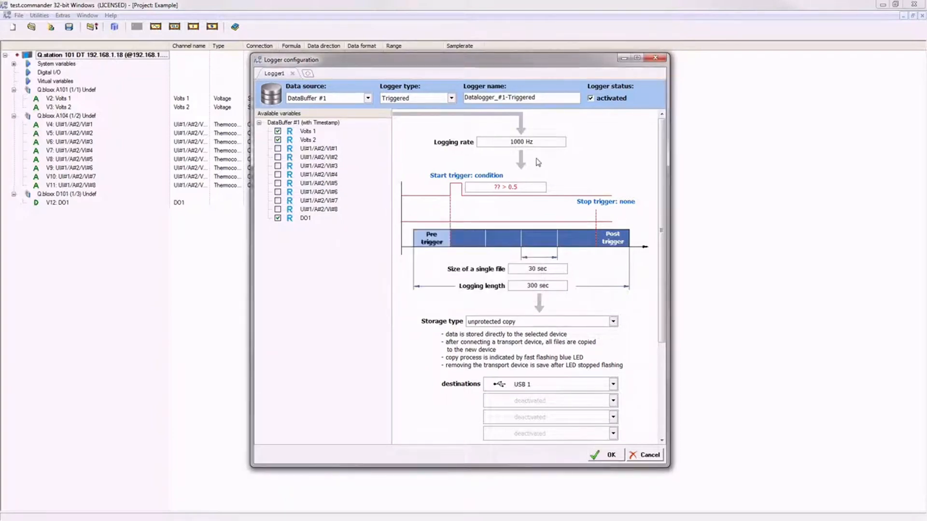
Set the start trigger condition to Volts 1 > 5.
left_click(510, 191)
left_click(471, 262)
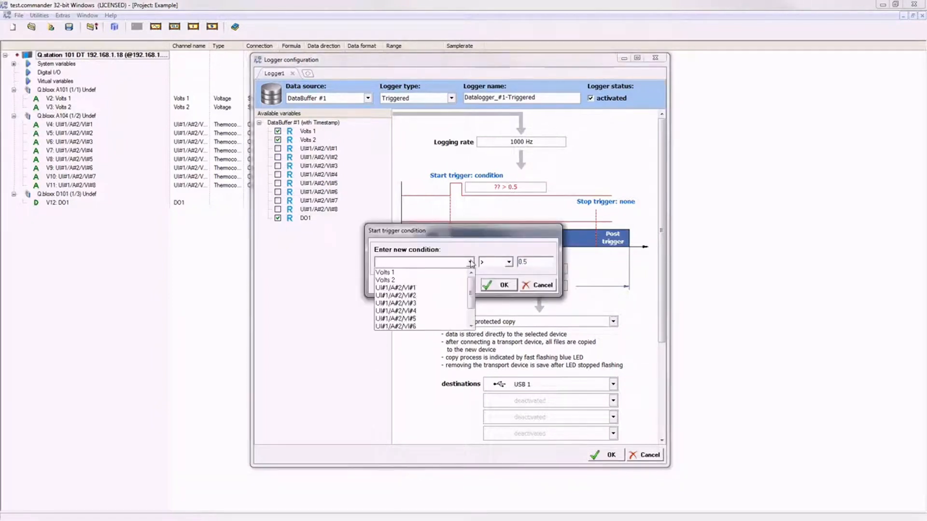
left_click(411, 269)
left_click(528, 261)
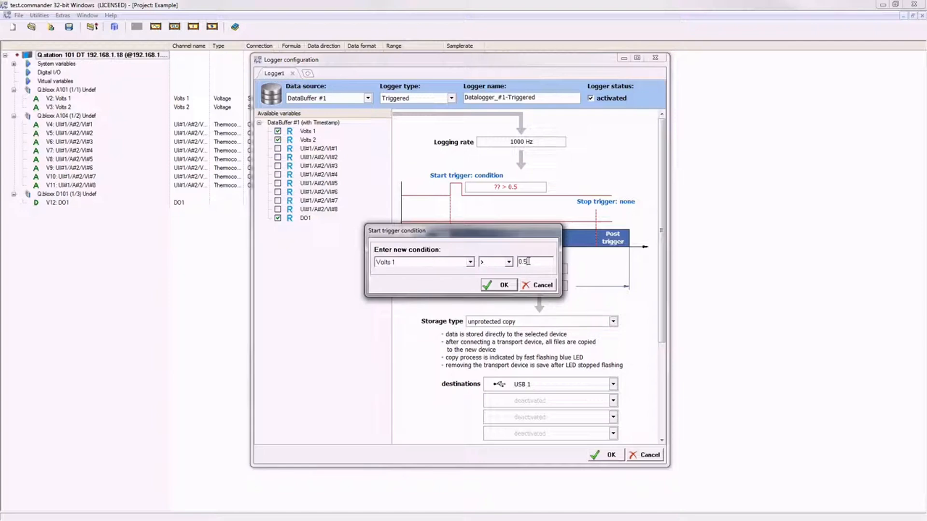
key("BackSpace")
key("BackSpace")
key("BackSpace")
type("5")
left_click(509, 263)
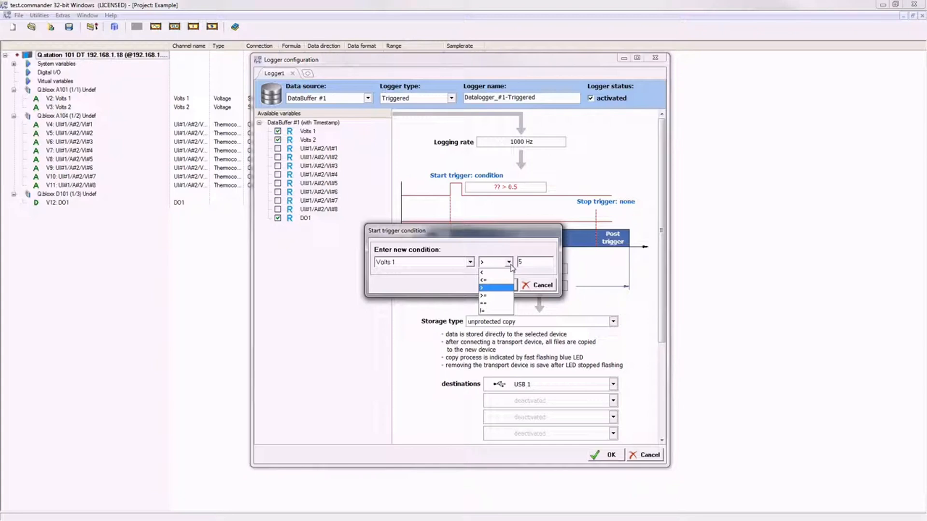
left_click(495, 288)
left_click(501, 286)
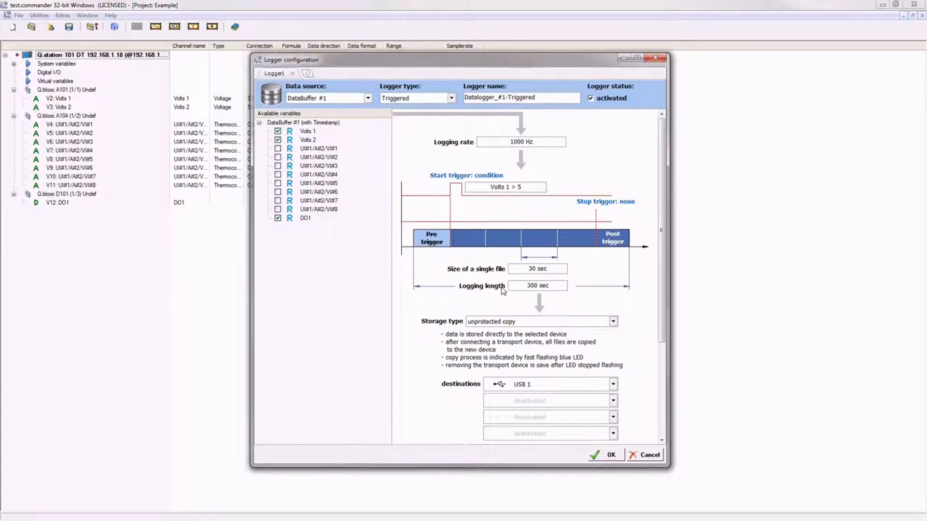
Enable a 5 sec pre-trigger period.
left_click(437, 240)
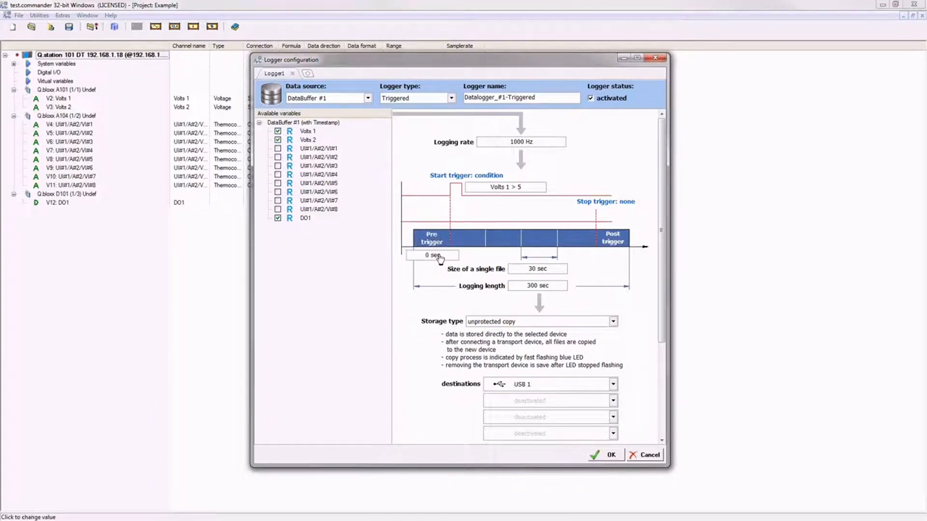
left_click(429, 255)
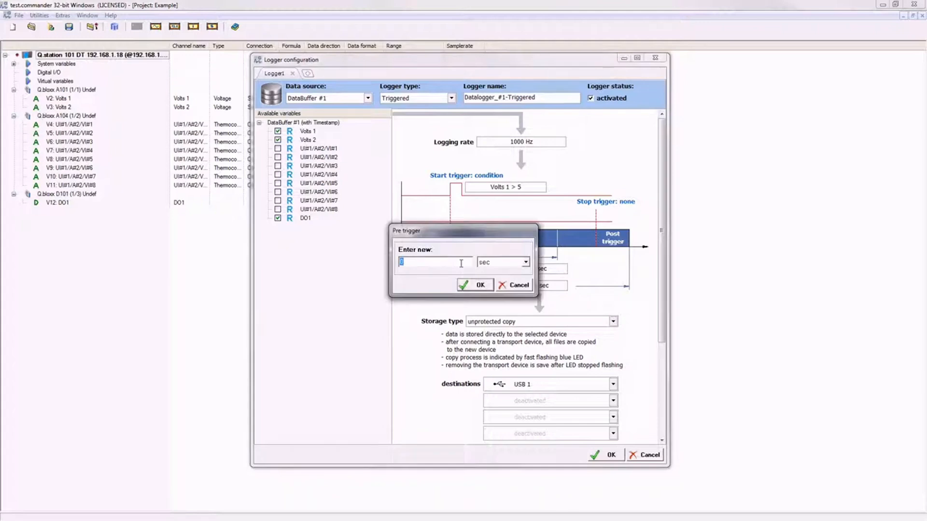
type("5")
left_click(480, 285)
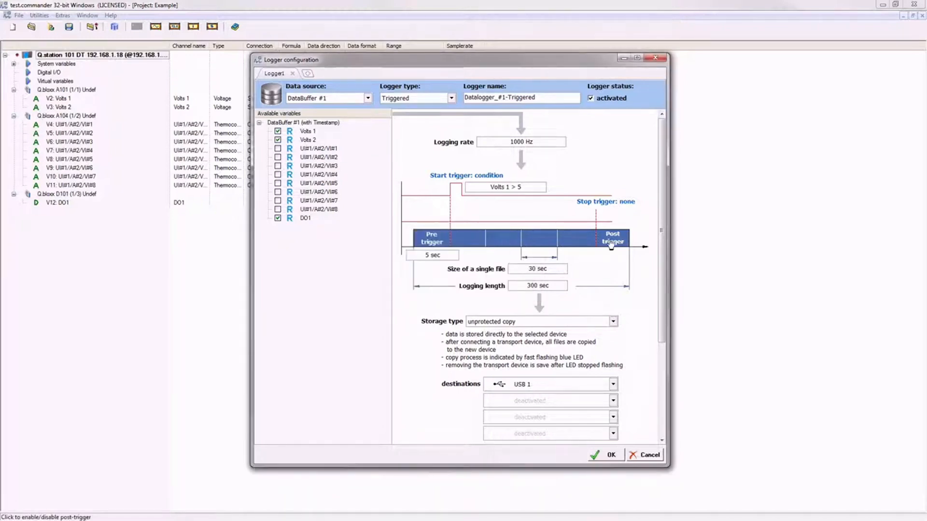
Enable a 2 sec post-trigger period.
left_click(612, 244)
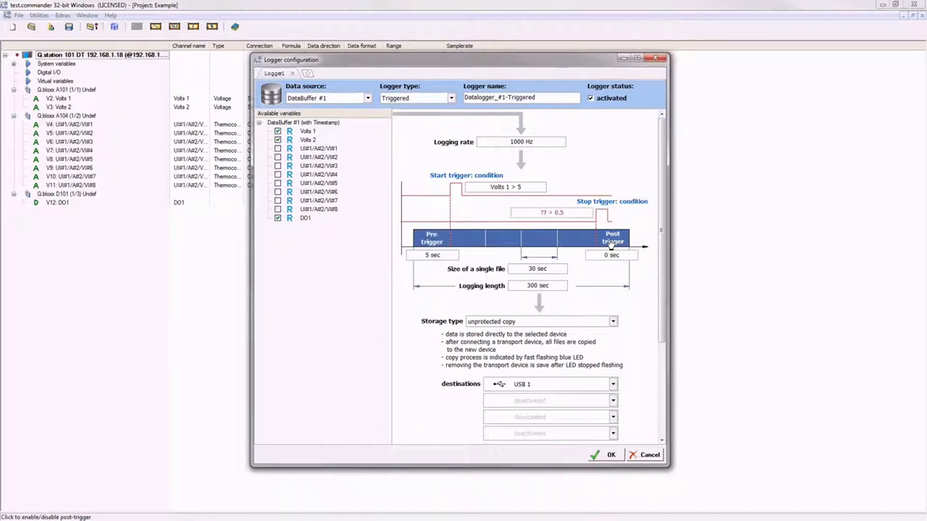
left_click(612, 256)
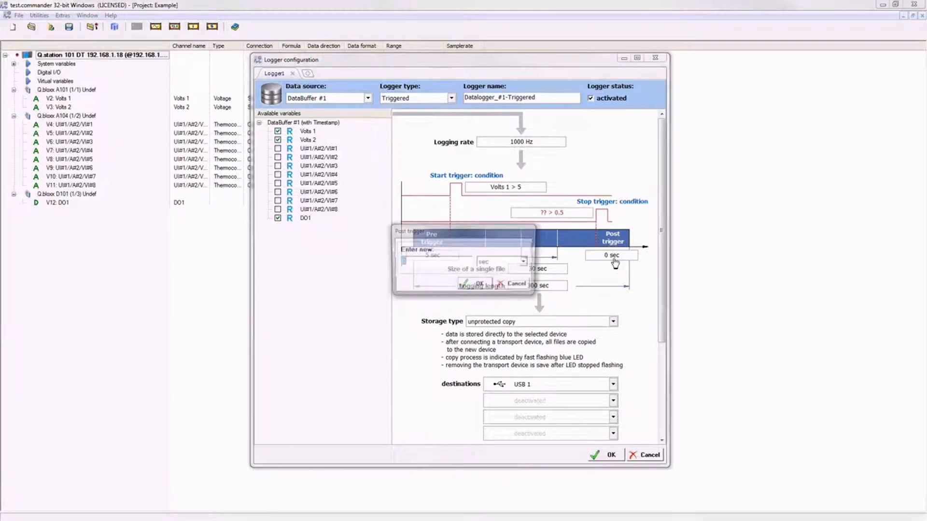
type("2")
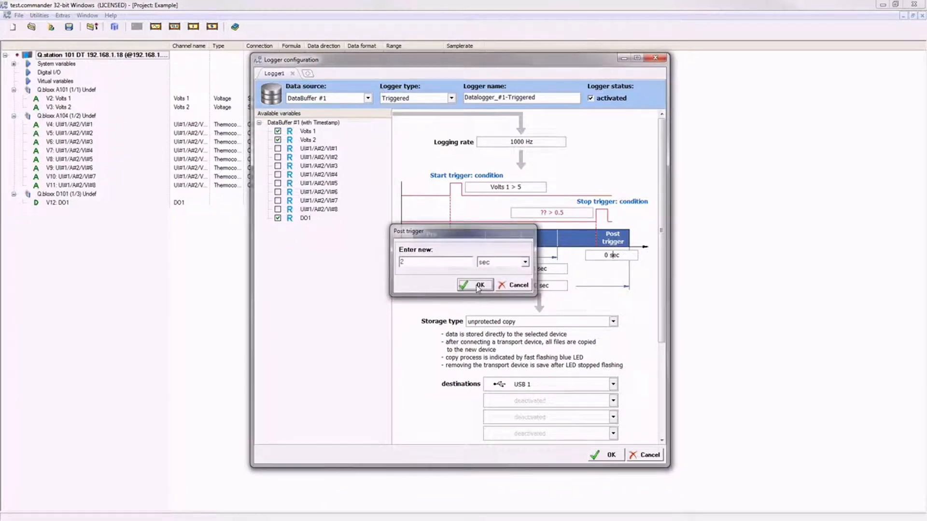
key("Return")
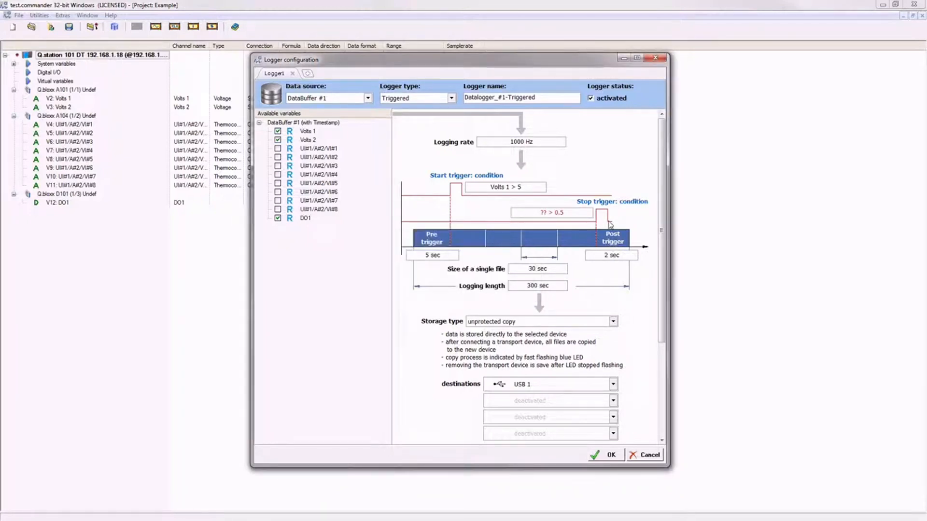
Set the stop trigger condition to Volts 1 > 7.
left_click(558, 216)
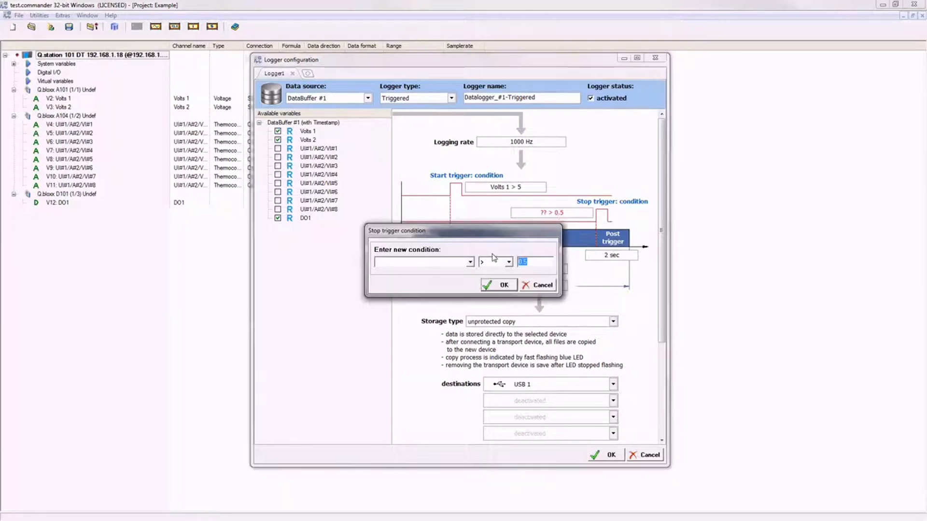
left_click(470, 263)
left_click(385, 272)
type("7")
left_click(504, 285)
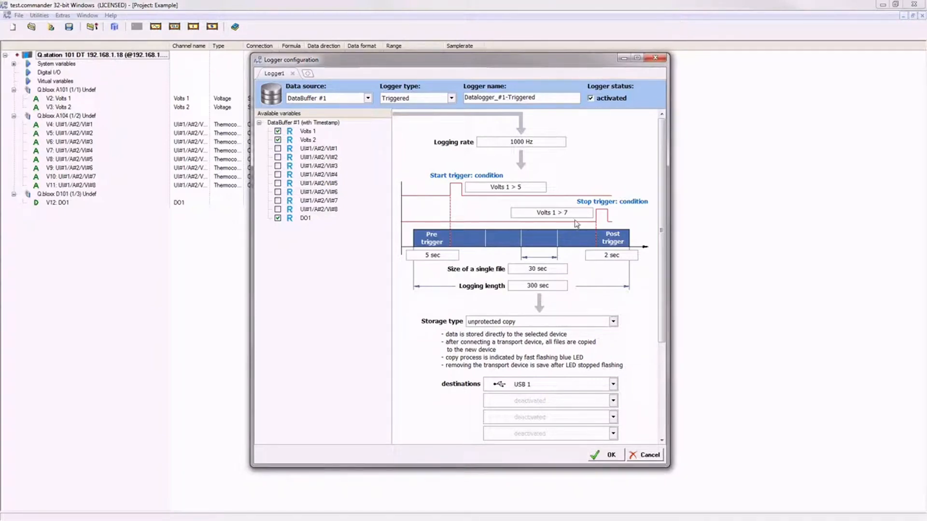
left_click(534, 272)
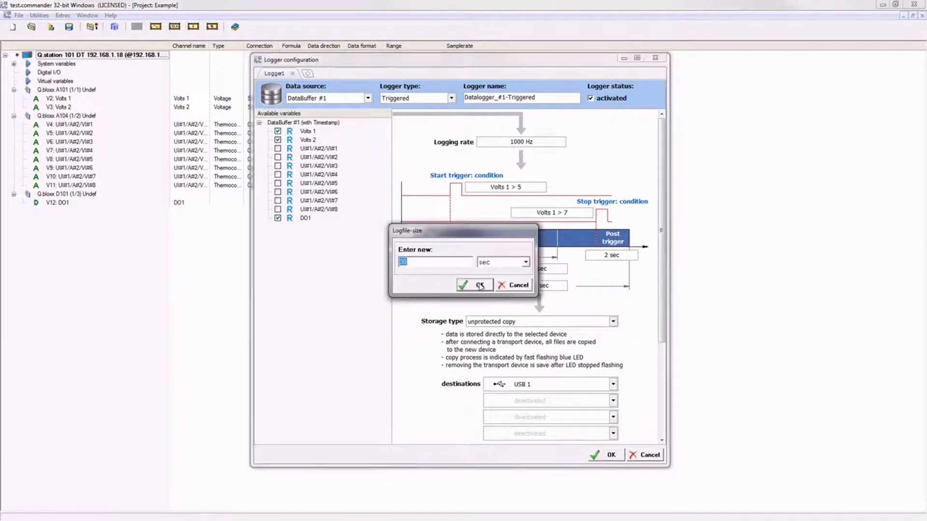
left_click(522, 267)
left_click(477, 285)
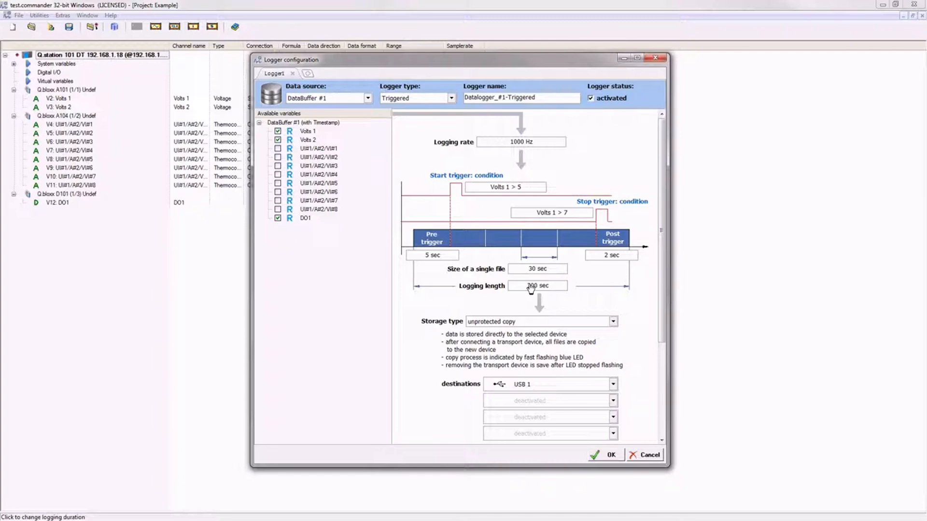
left_click(531, 286)
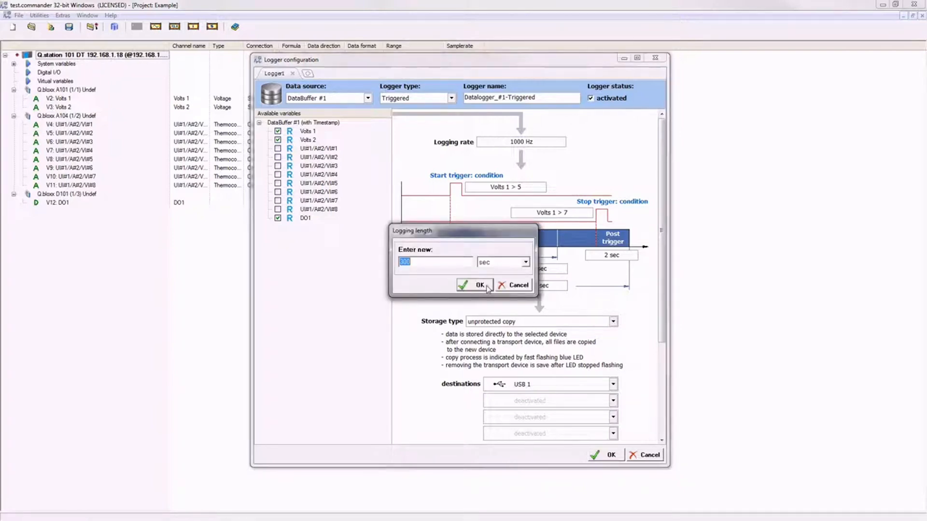
left_click(479, 285)
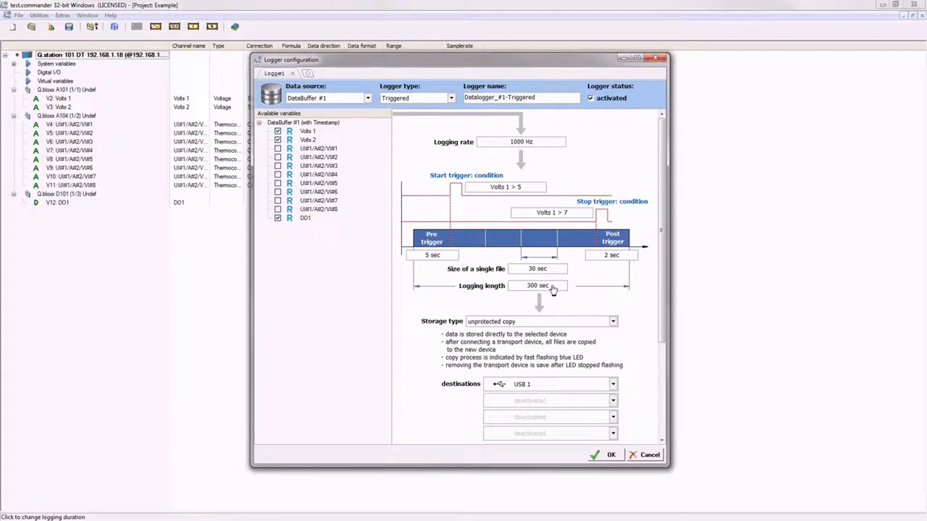
left_click(553, 325)
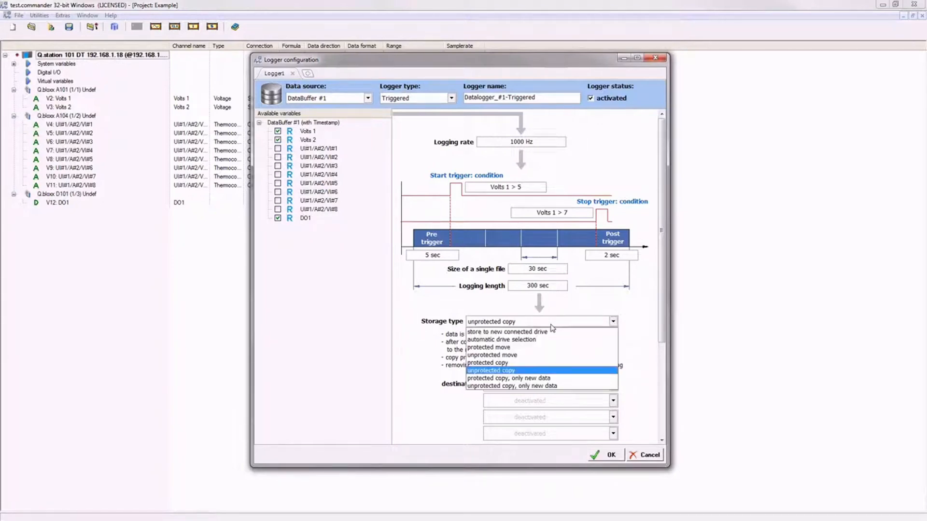
left_click(525, 372)
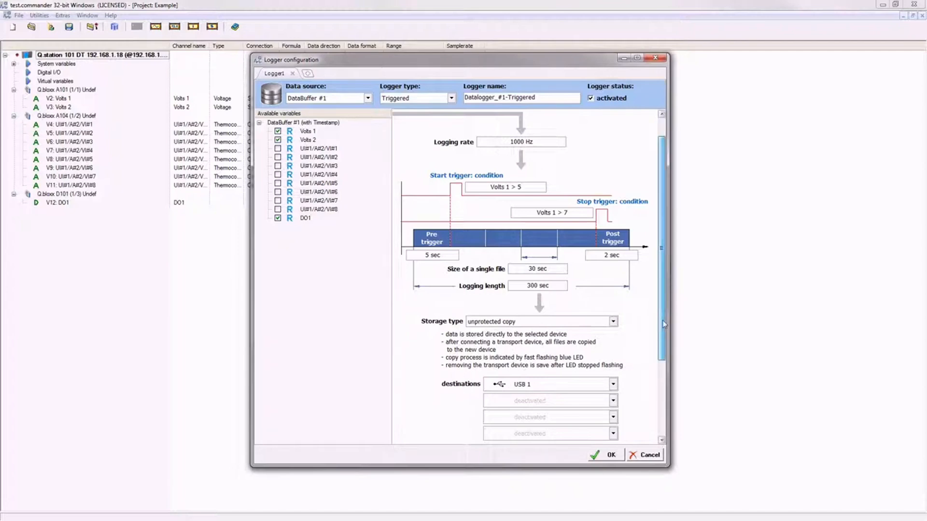
Change the storage destination from USB 1 to Network-drive 1 <DataStorage>.
scroll(664, 325, "down", 3)
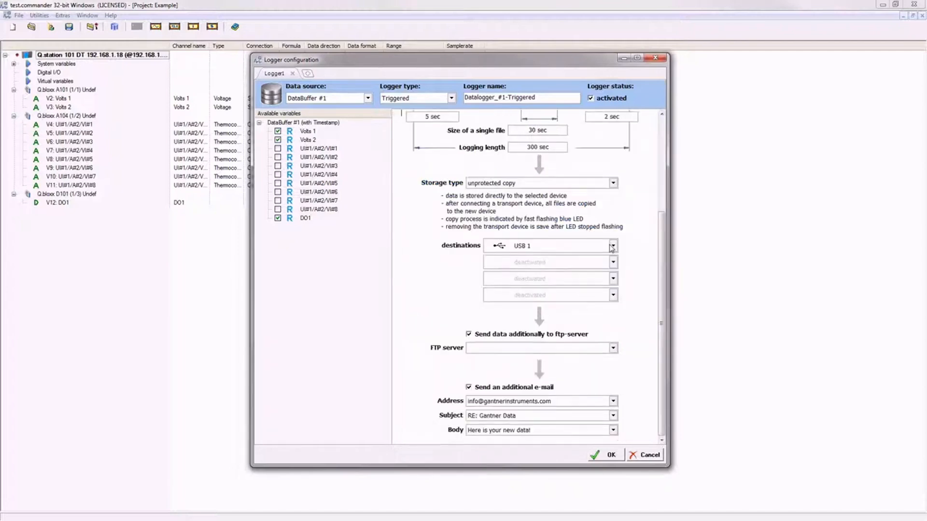
left_click(614, 246)
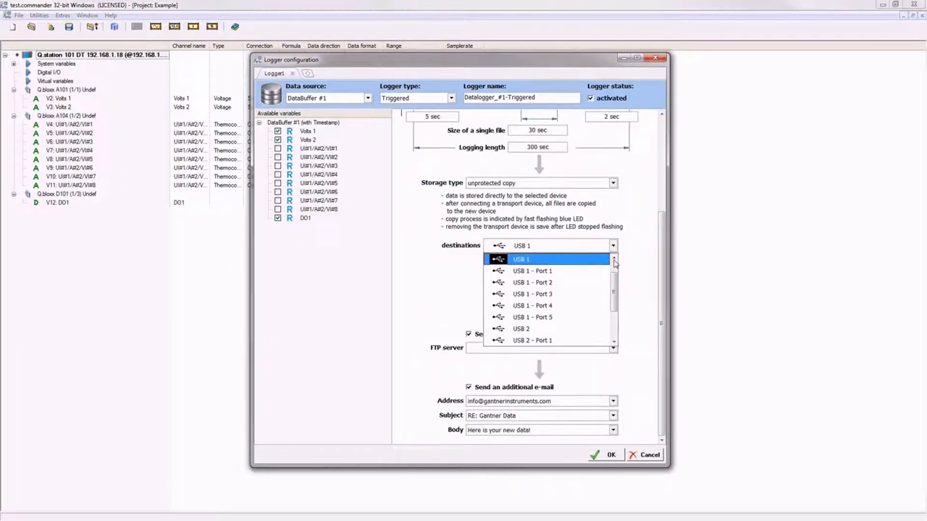
scroll(613, 271, "down", 2)
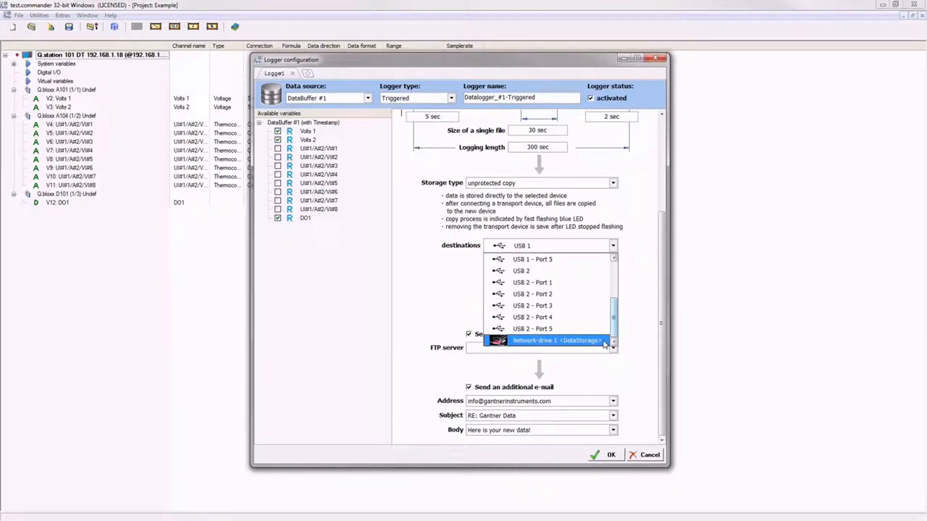
left_click(604, 341)
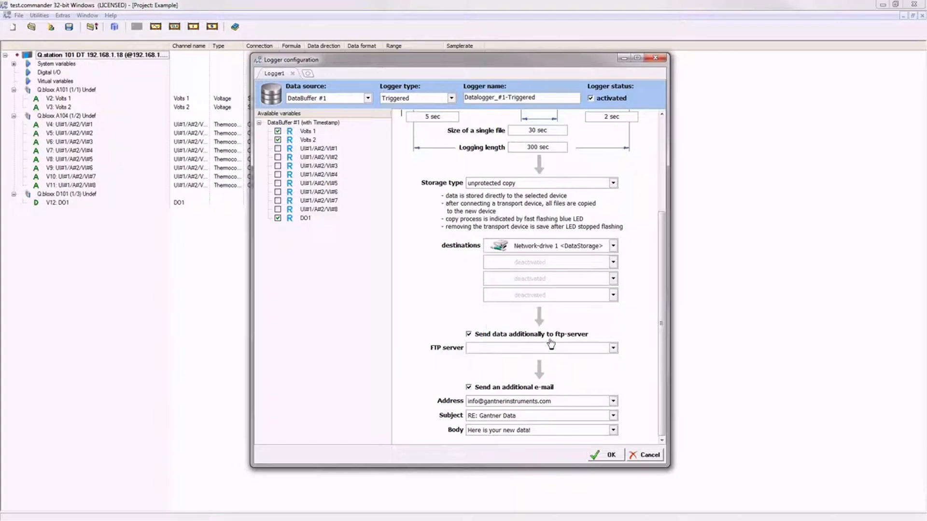
Toggle FTP sending and the additional e-mail off and back on, leaving both enabled.
left_click(469, 335)
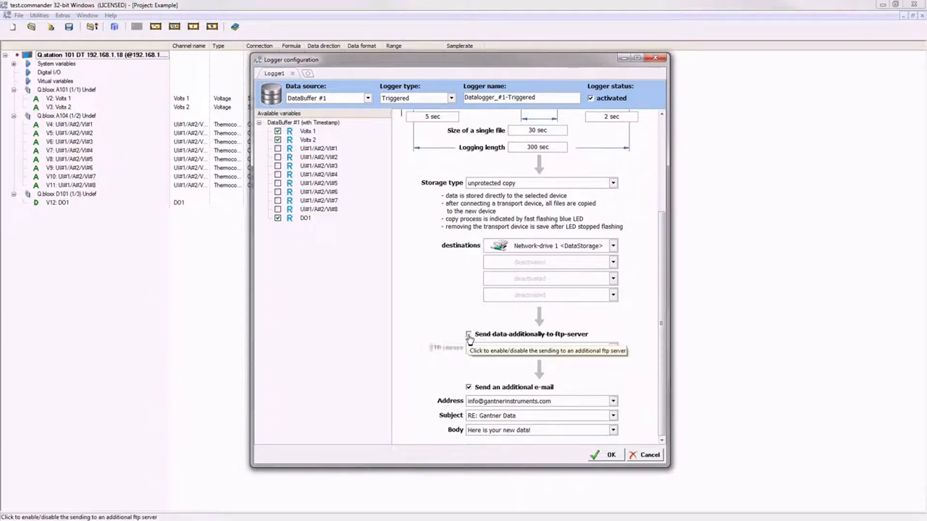
left_click(469, 336)
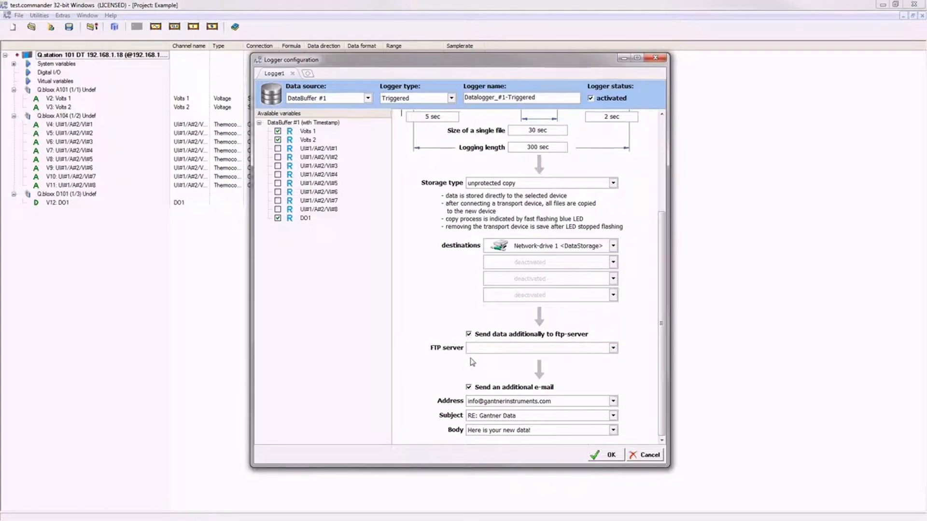
left_click(469, 388)
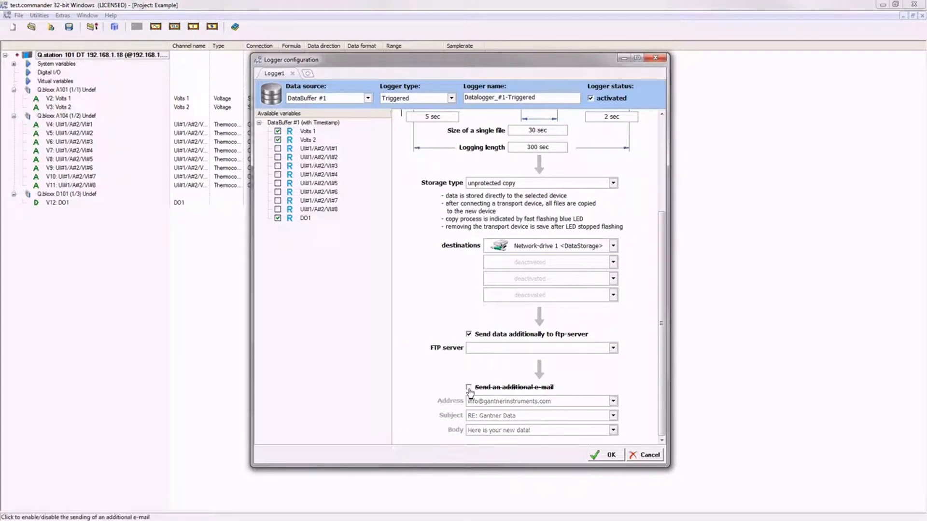
left_click(469, 388)
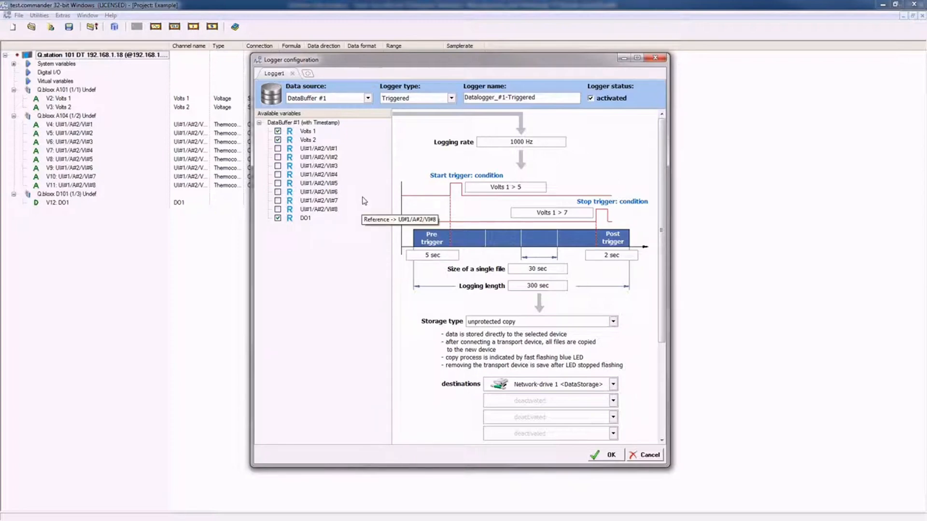
Add three new loggers, Logger2 through Logger4.
left_click(309, 74)
left_click(347, 75)
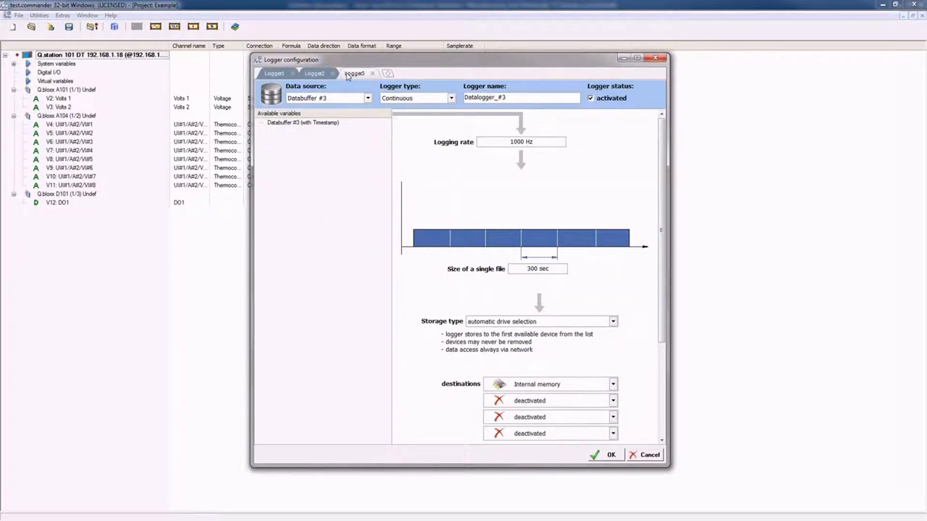
left_click(388, 75)
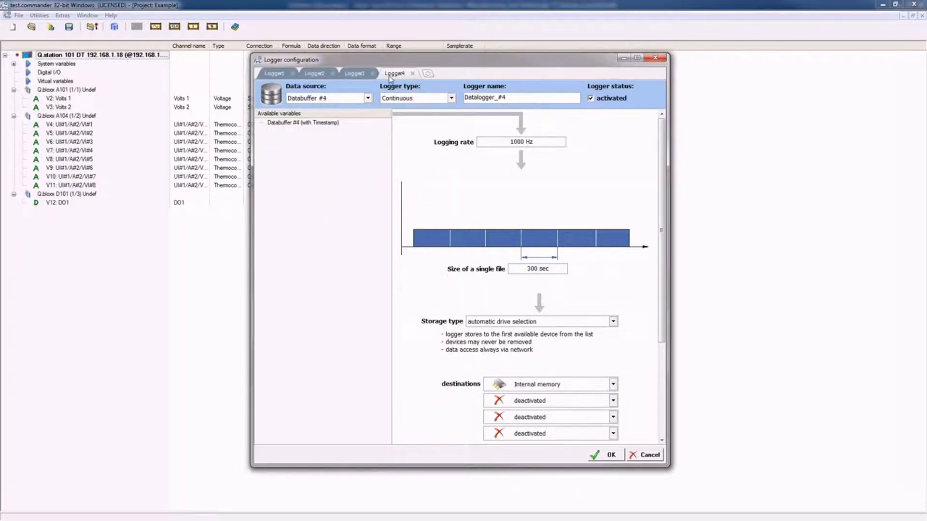
Make Logger2 and Logger4 triggered loggers.
left_click(314, 73)
left_click(411, 99)
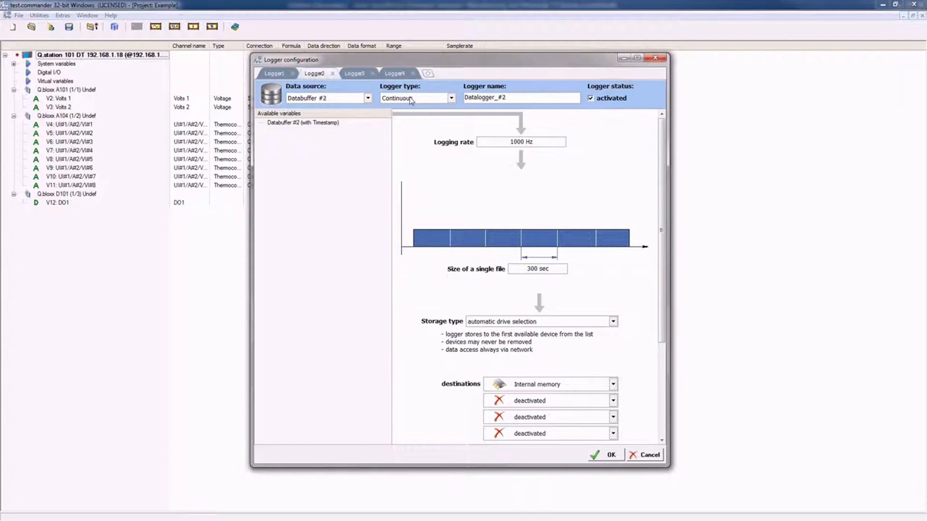
left_click(413, 118)
left_click(363, 75)
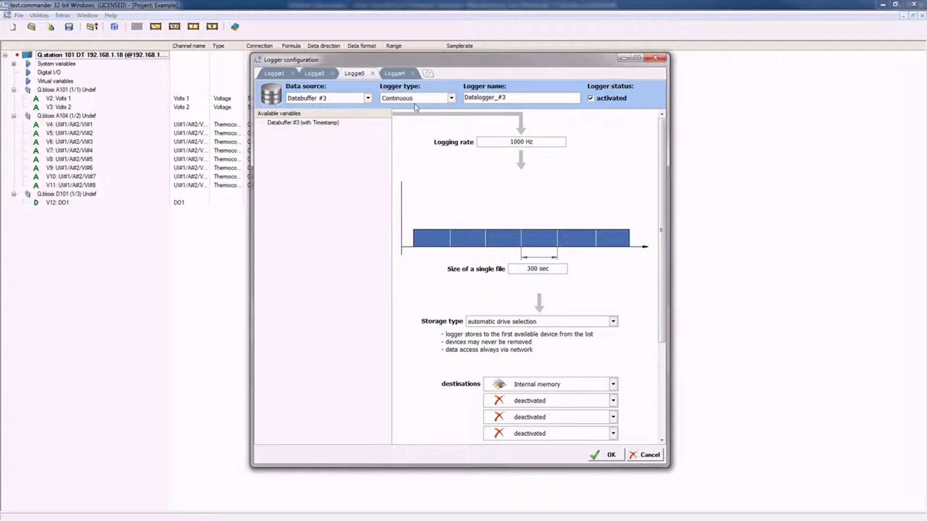
left_click(395, 73)
left_click(413, 99)
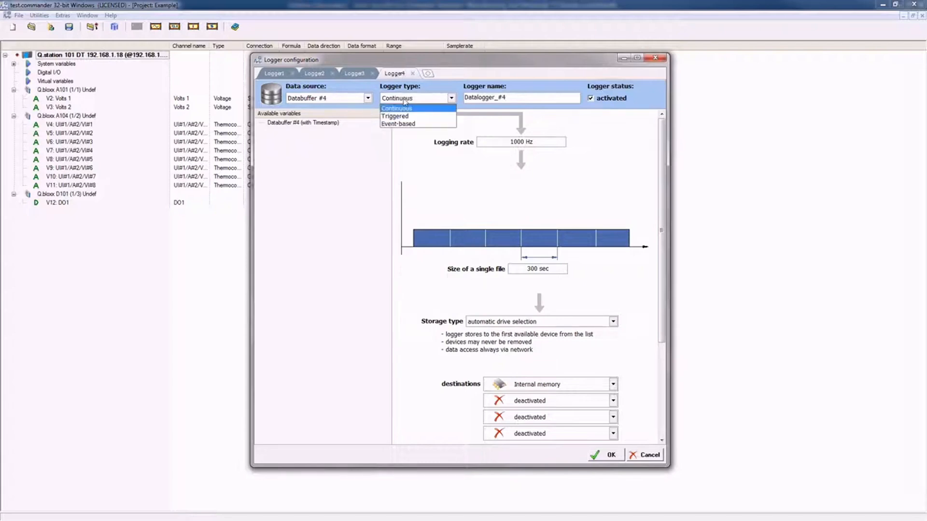
left_click(408, 118)
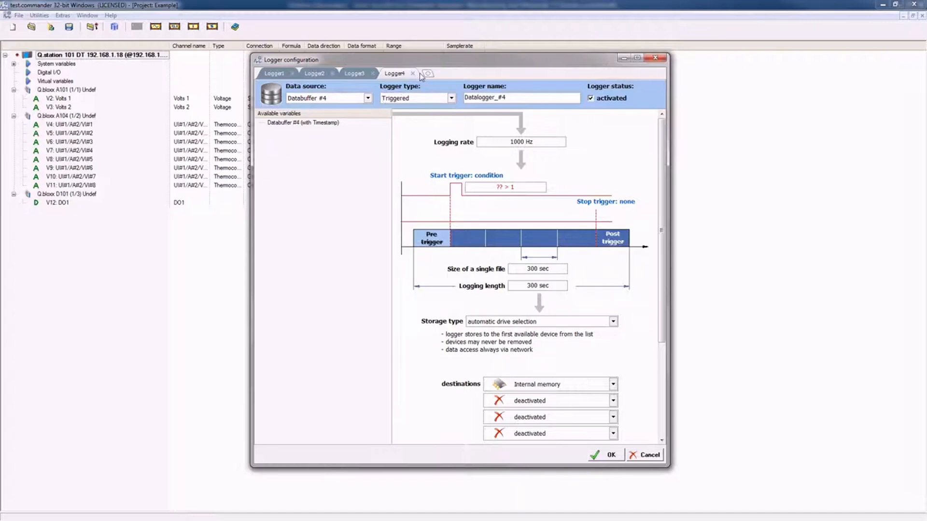
Deactivate Logger4 and Logger3, then delete Logger4.
left_click(591, 99)
left_click(354, 74)
left_click(592, 99)
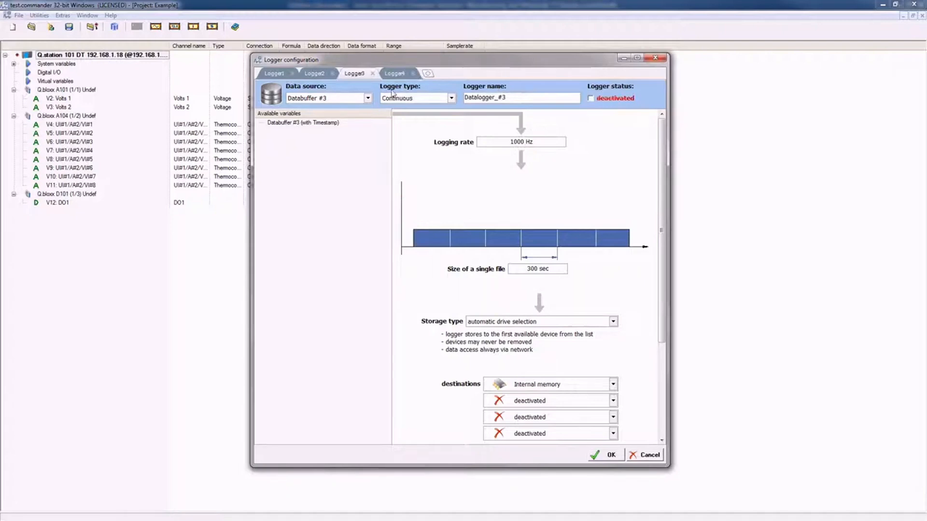
left_click(324, 76)
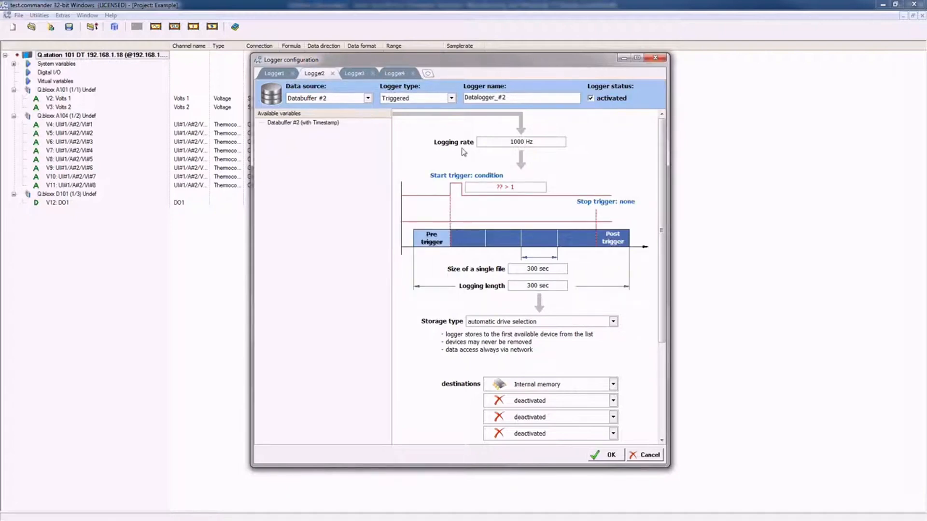
left_click(412, 74)
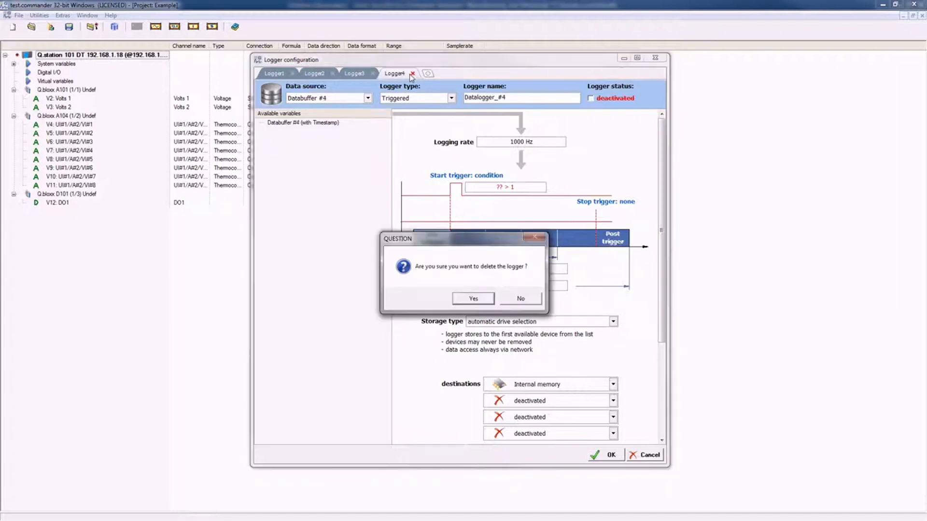
left_click(473, 298)
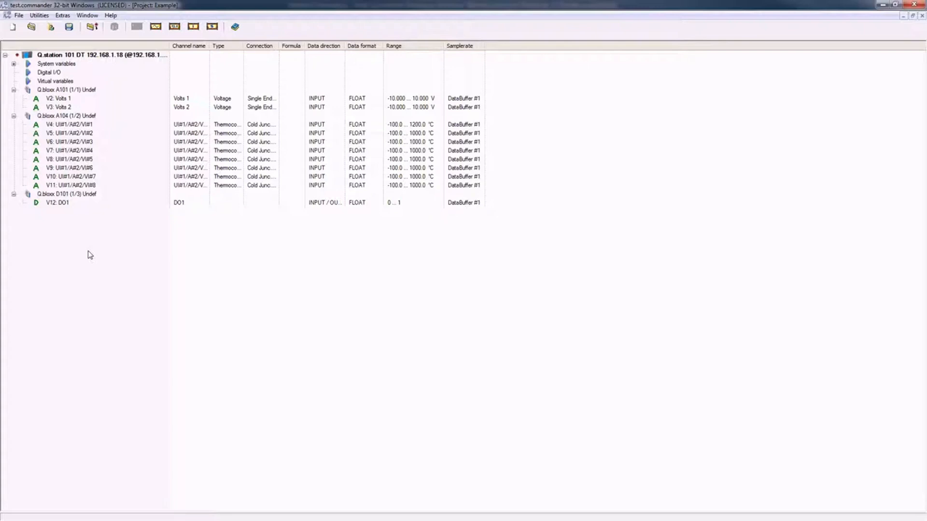
Write the project to the Q.station and acknowledge the 'Project successfully updated' message.
left_click(94, 31)
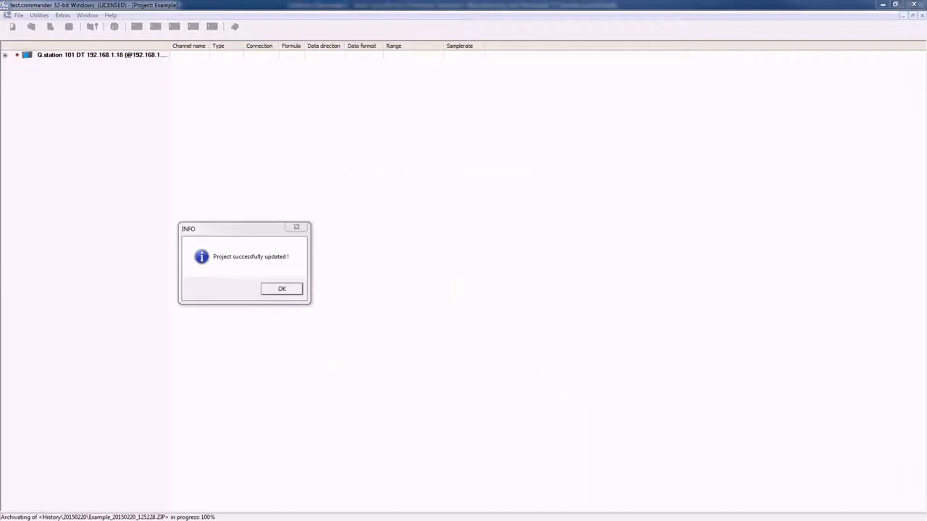
left_click(282, 289)
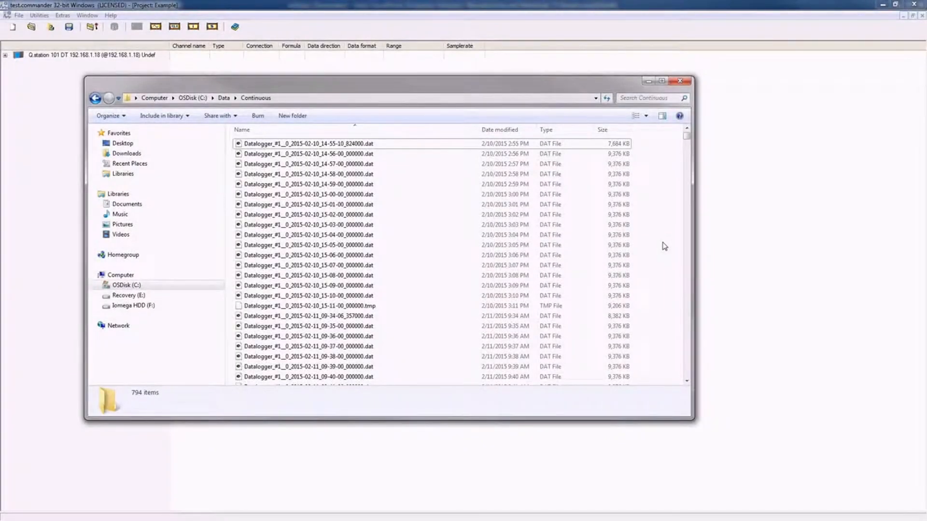
Open the earliest Datalogger_#1 .dat file and zoom the plot into 6.3–8.4 s.
double_click(322, 146)
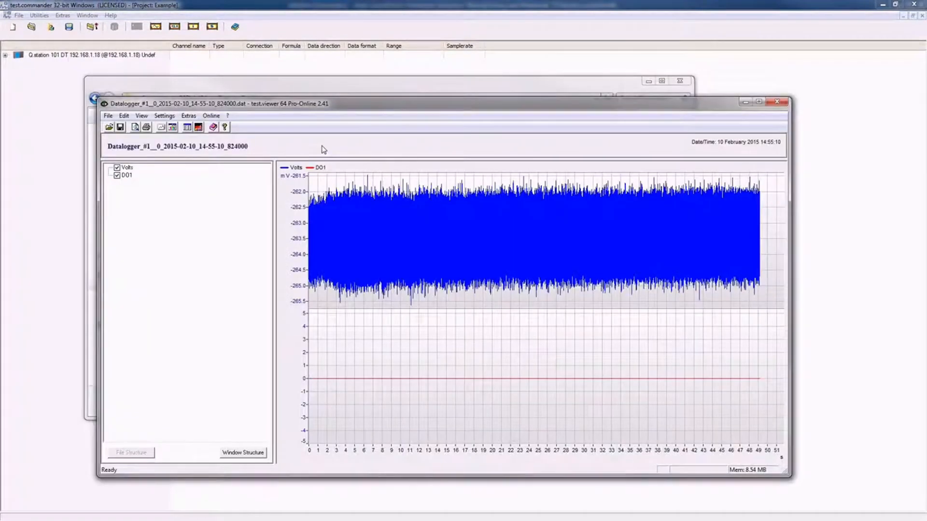
left_click_drag(337, 174, 471, 323)
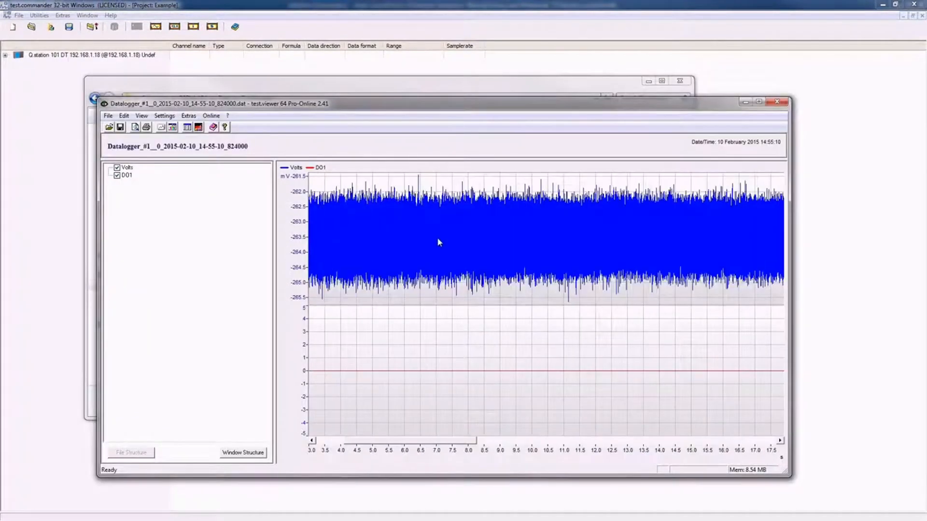
left_click_drag(412, 200, 478, 279)
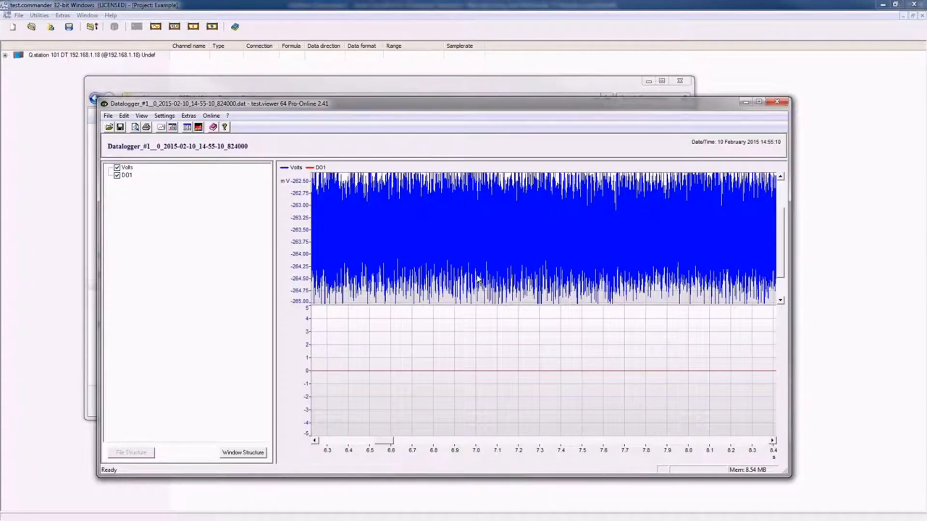
Turn Simple Measure on to read signal values, then turn it off again.
right_click(477, 277)
left_click(475, 269)
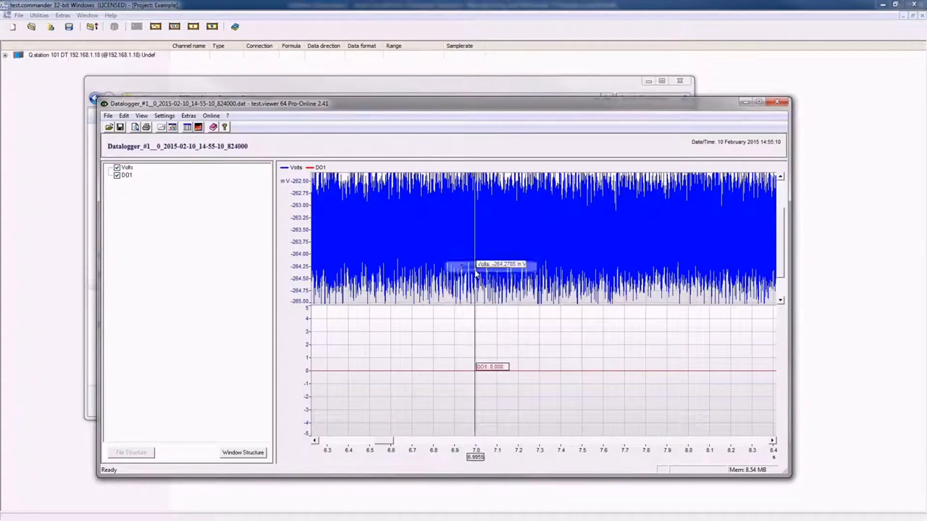
right_click(521, 282)
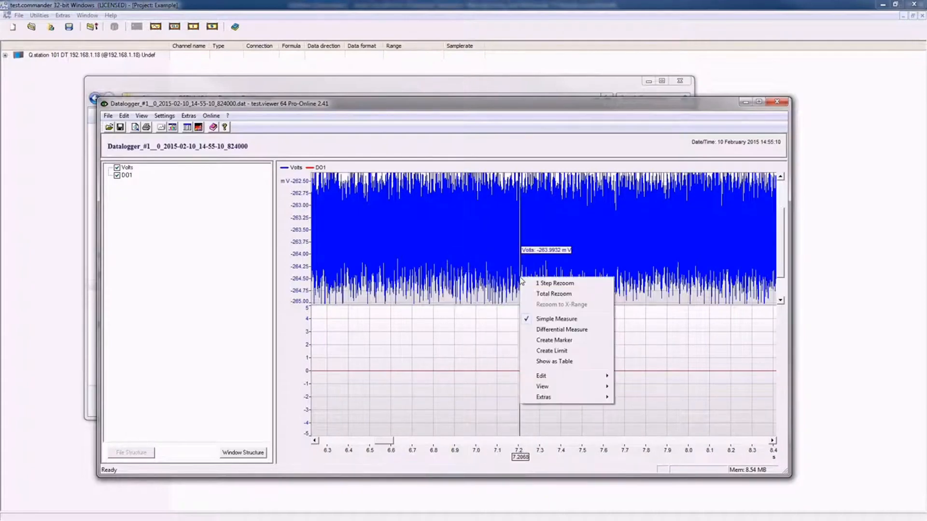
left_click(542, 320)
left_click(108, 116)
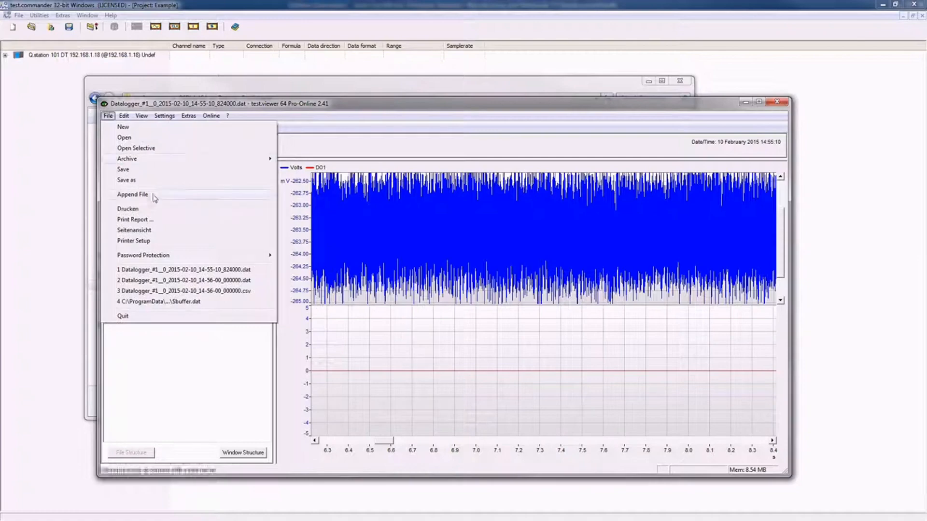
Append several further Datalogger files to the existing channels.
left_click(133, 195)
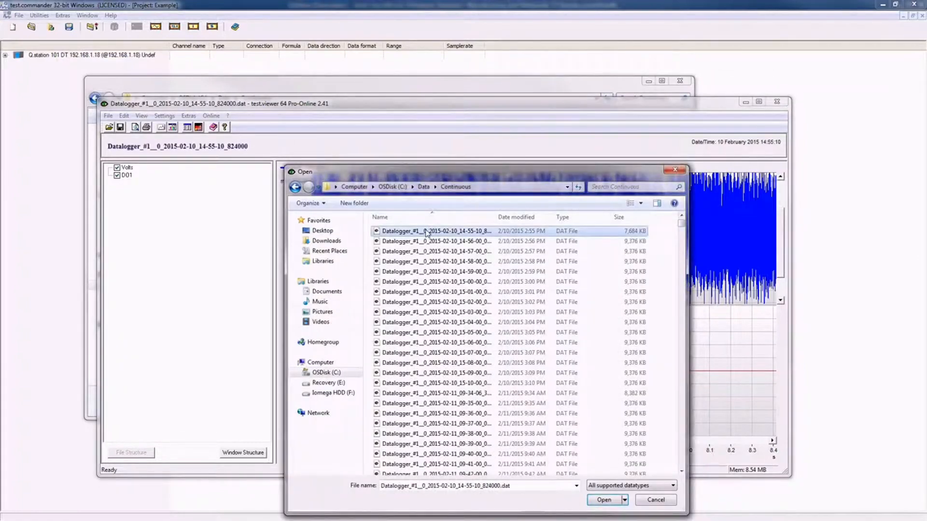
key("shift+Down")
key("shift+Down")
left_click(604, 500)
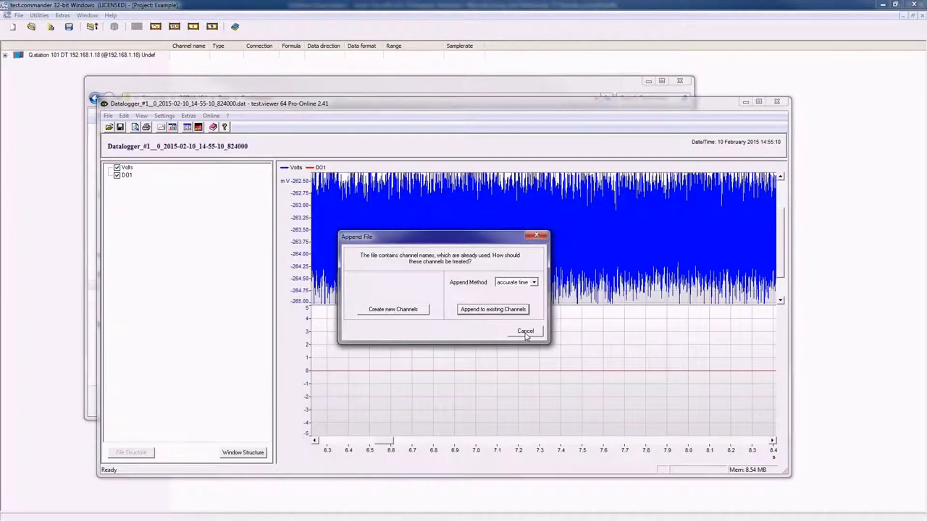
left_click(508, 313)
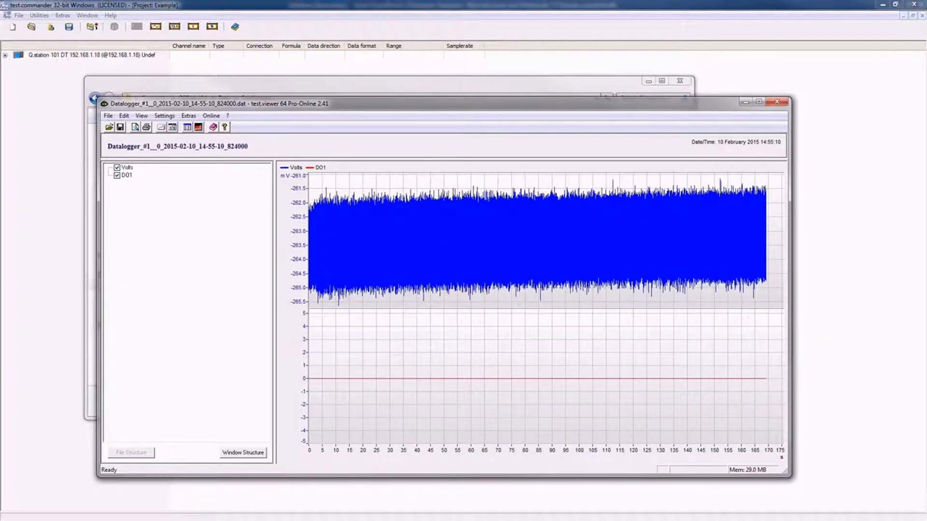
Start Save As and choose Excel (*.csv) as the file type.
left_click(108, 116)
left_click(143, 178)
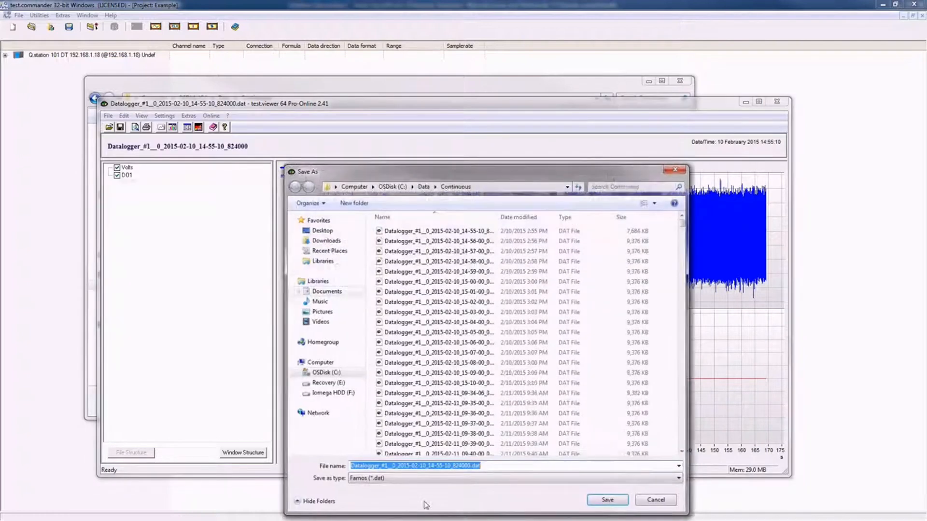
left_click(413, 484)
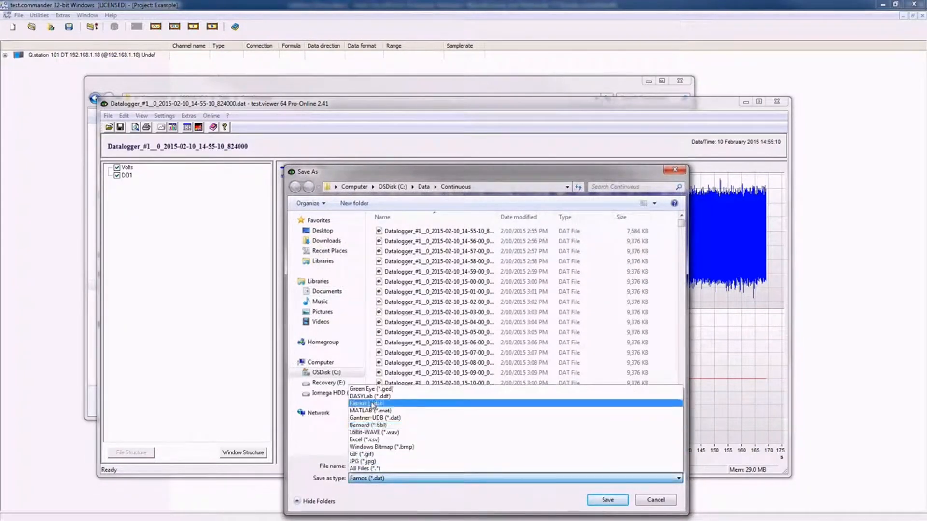
left_click(372, 440)
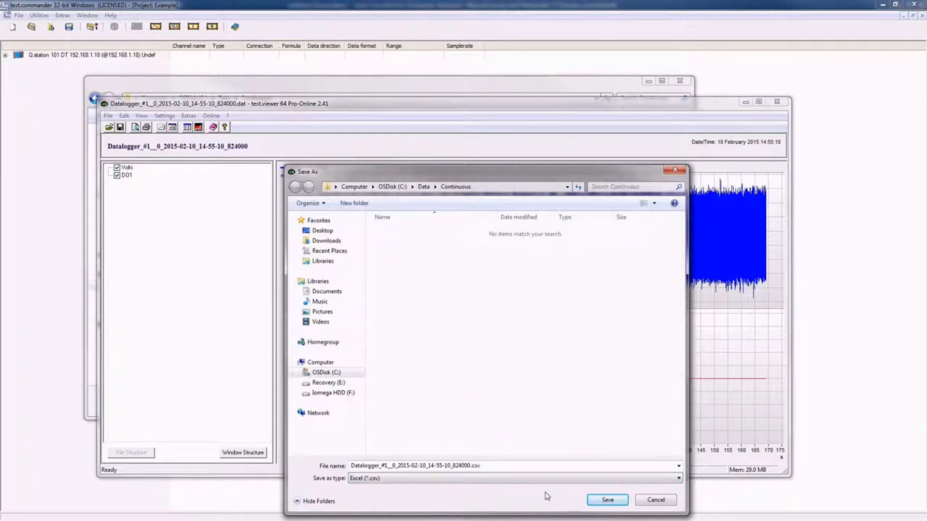